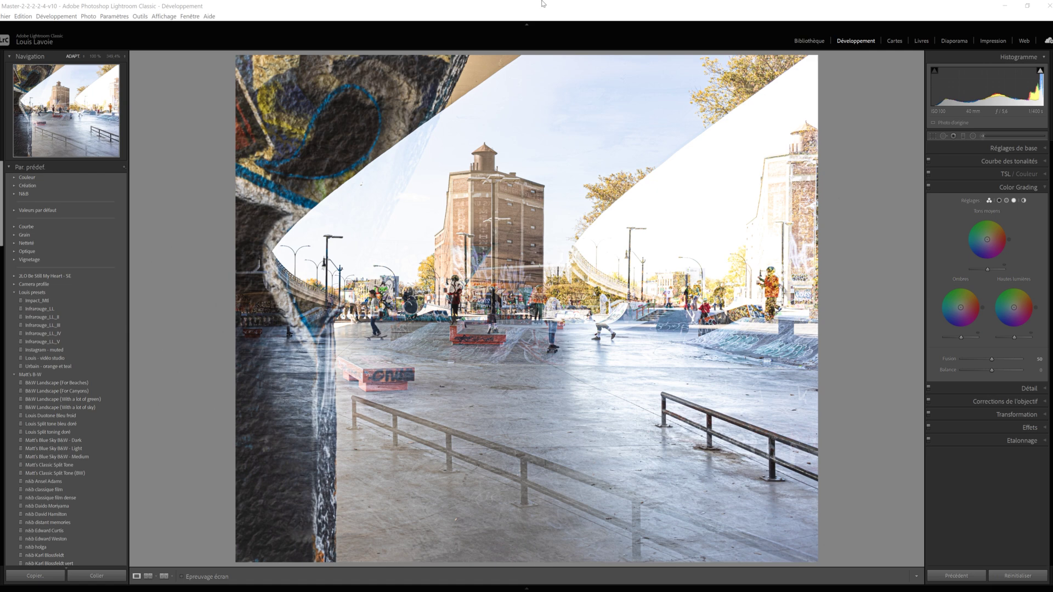
- Hide the side panels and show the skatepark photo in the Library's loupe view
{"action": "key", "text": "Tab"}
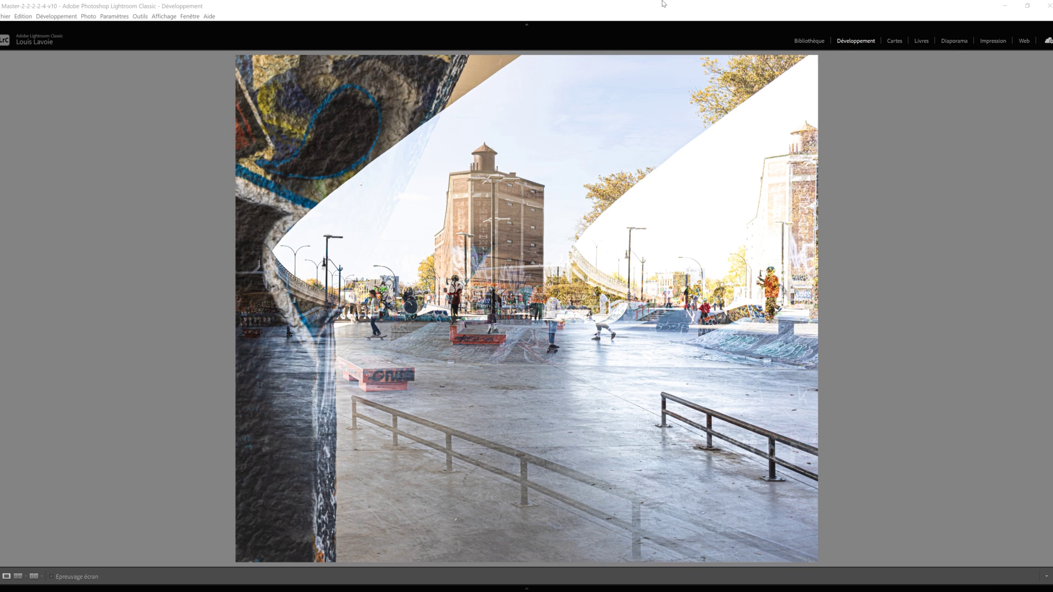
{"action": "key", "text": "e"}
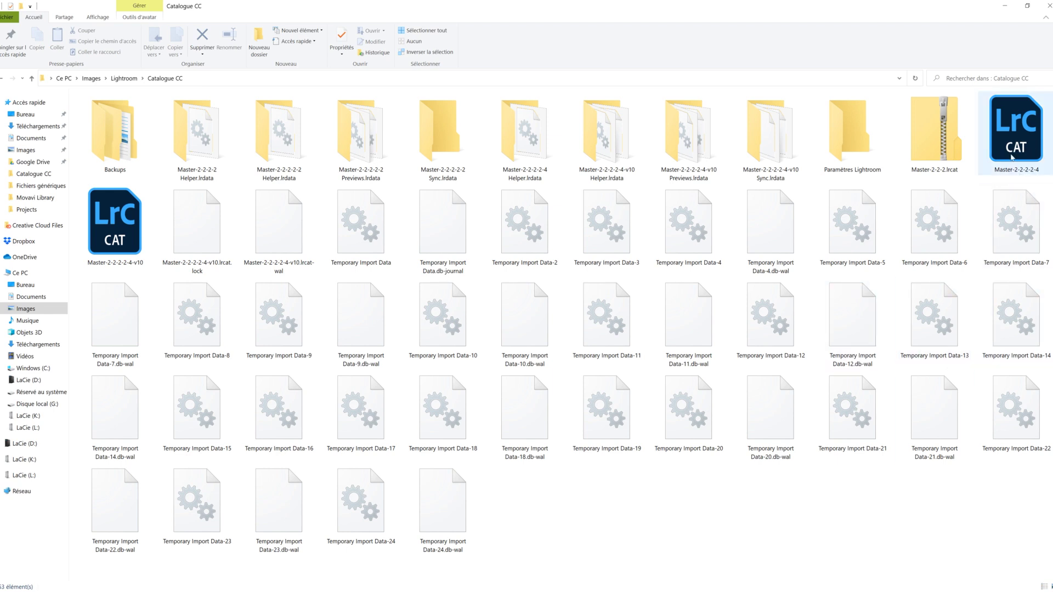
- Compare the Master-2-2-2-2-4 and Master-2-2-2-2-4-v10 catalog files in the Catalogue CC folder
{"action": "mouse_move", "coordinate": [1020, 160]}
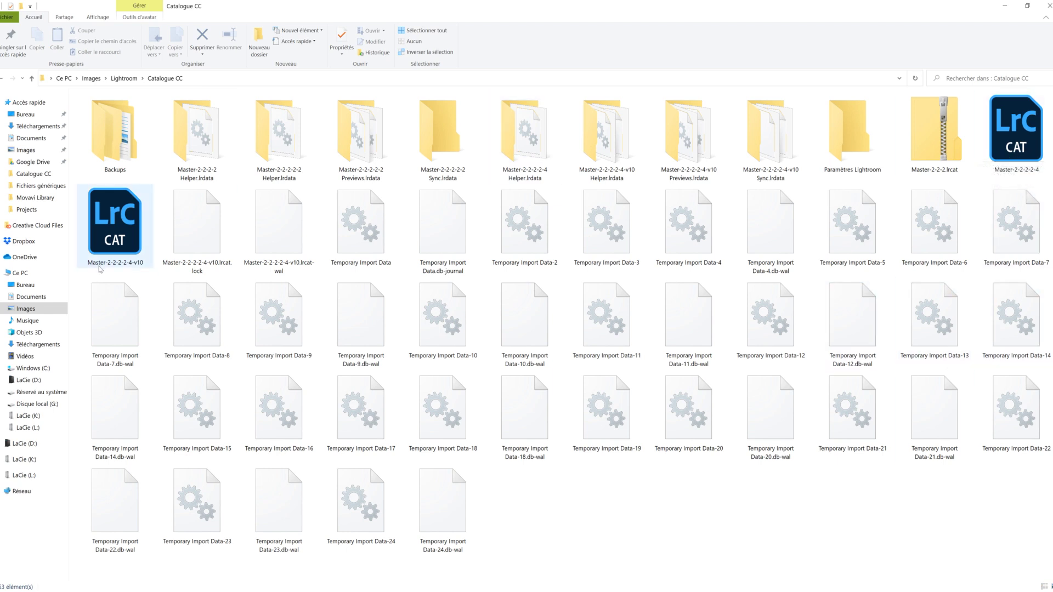
{"action": "mouse_move", "coordinate": [117, 249]}
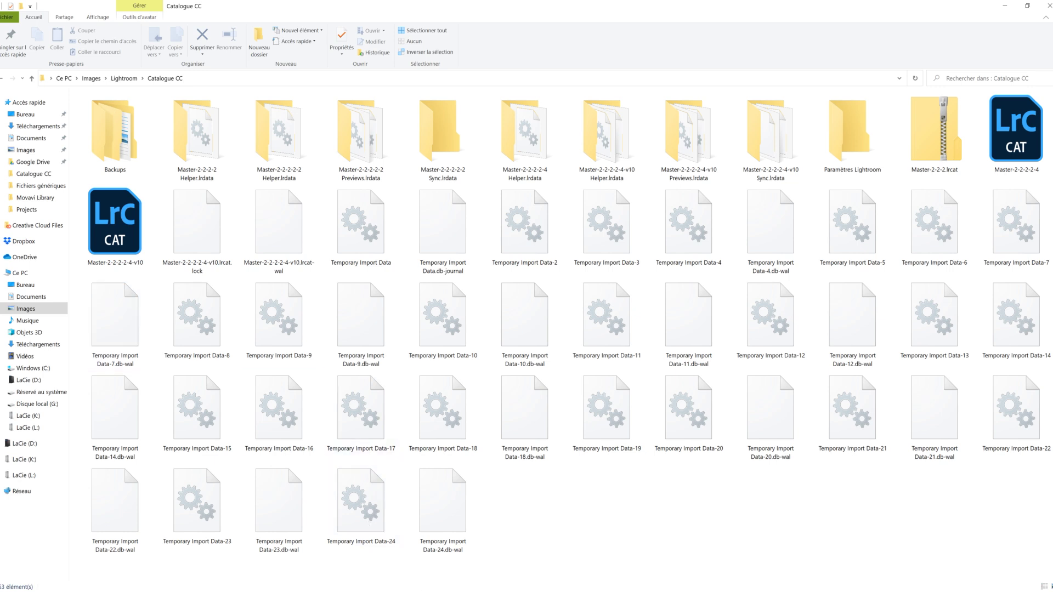
{"action": "left_click", "coordinate": [518, 494]}
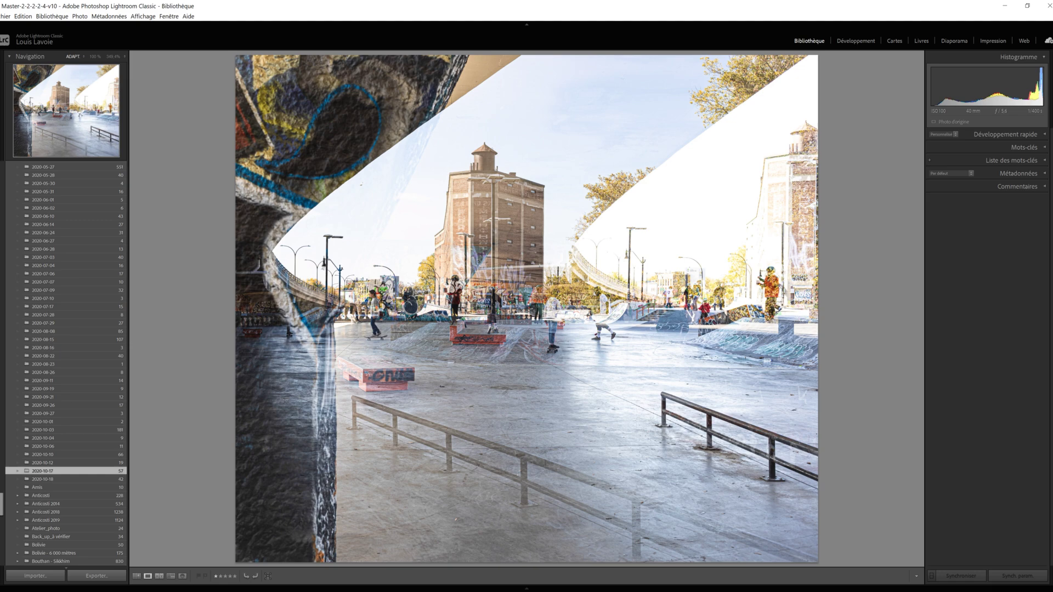
- Switch to the browser and review the cameras added in August 2020 on Adobe's Camera Raw supported cameras page
{"action": "key", "text": "alt+Tab"}
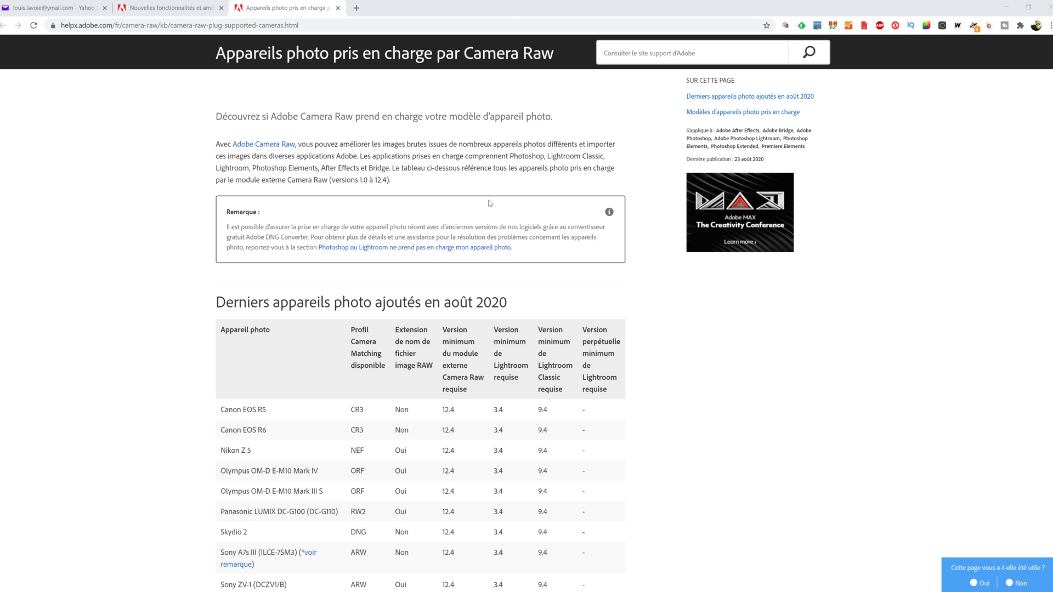
{"action": "scroll", "coordinate": [419, 219], "scroll_direction": "down", "scroll_amount": 4}
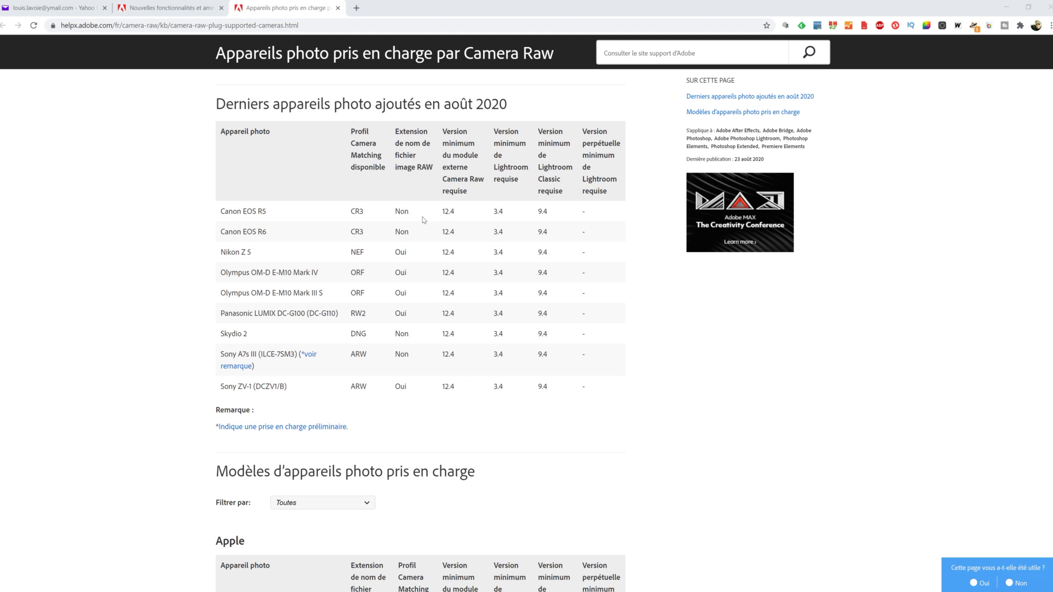
{"action": "scroll", "coordinate": [423, 220], "scroll_direction": "down", "scroll_amount": 1}
{"action": "scroll", "coordinate": [423, 219], "scroll_direction": "up", "scroll_amount": 5}
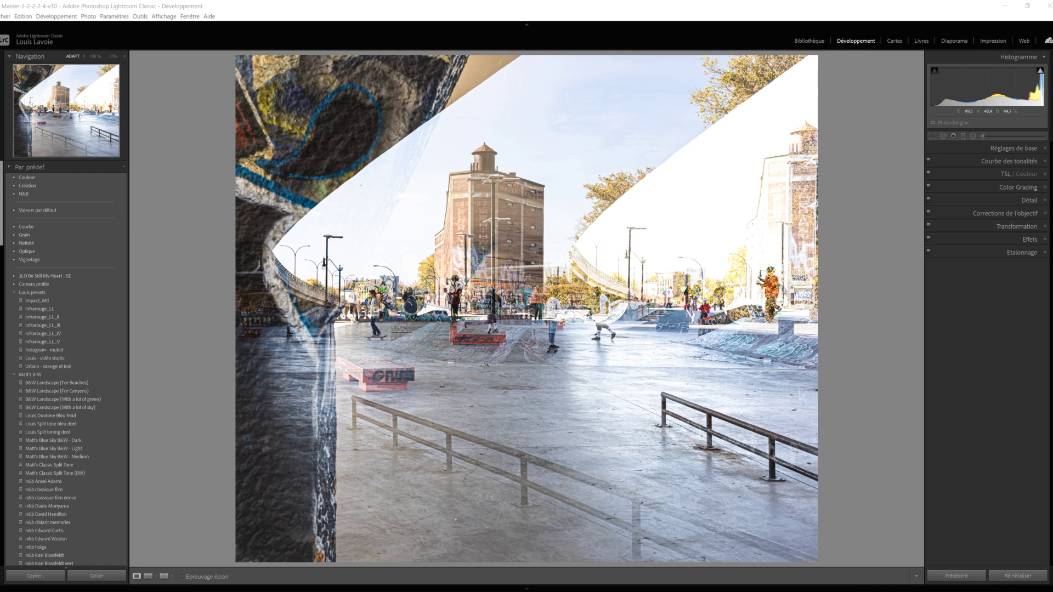
- Hide both side panels around the skatepark photo in the Develop module
{"action": "left_click", "coordinate": [491, 223]}
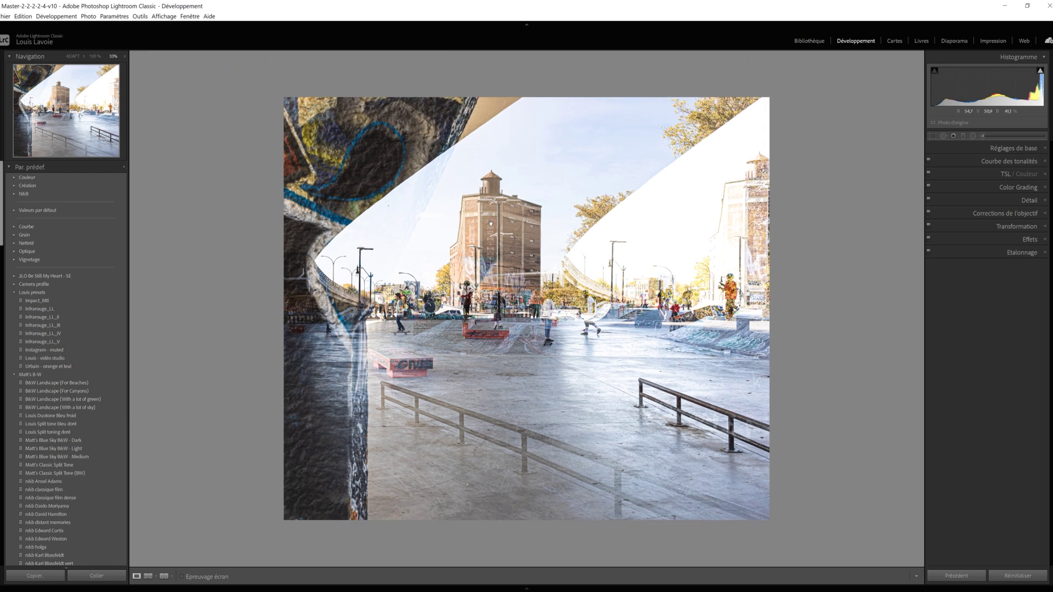
{"action": "left_click", "coordinate": [491, 224]}
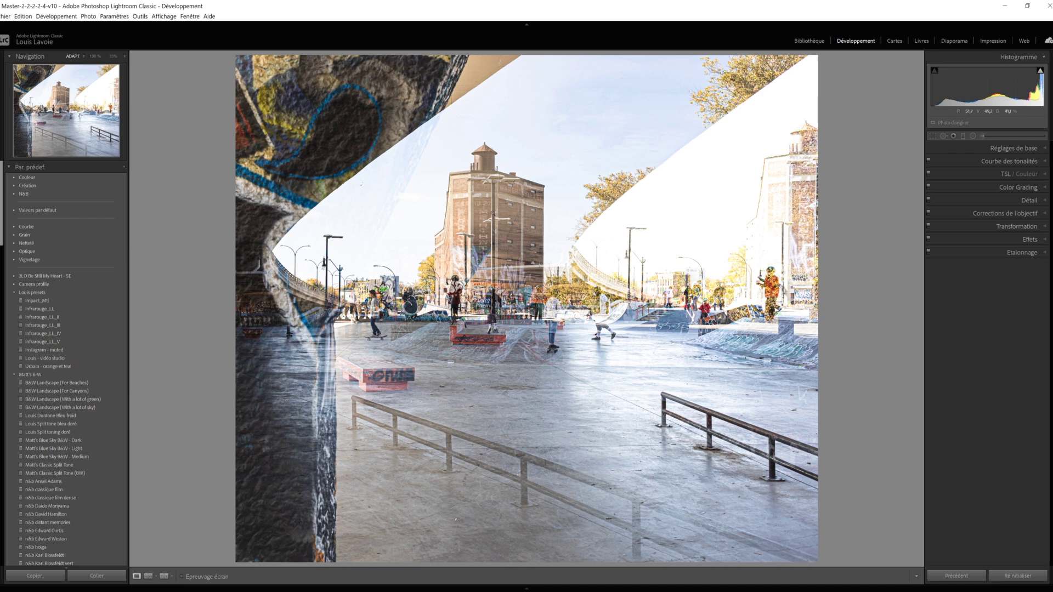
{"action": "key", "text": "F7"}
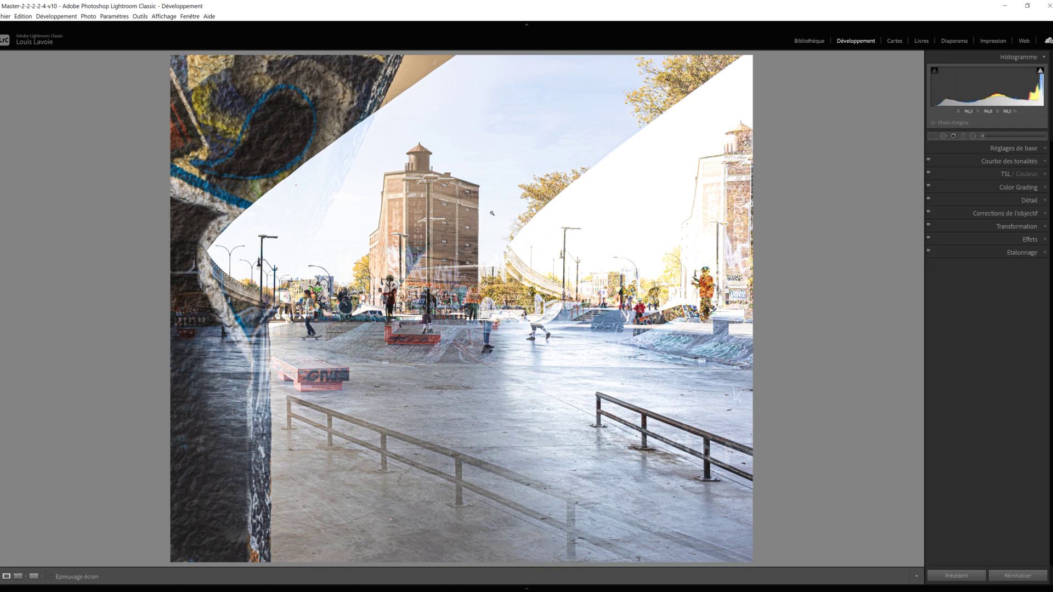
{"action": "key", "text": "F8"}
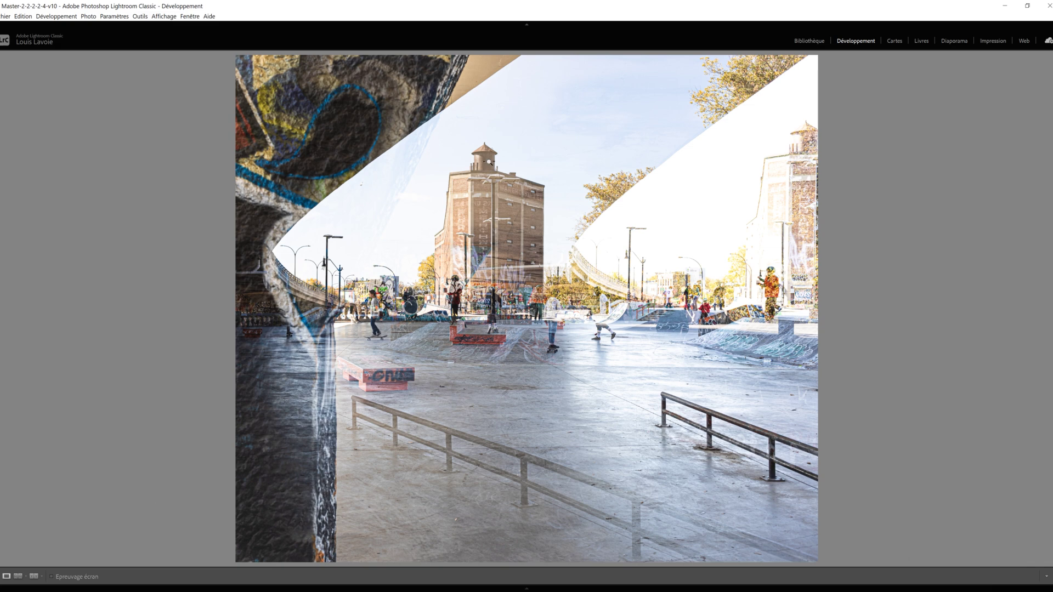
- Inspect the water tower, the upper autumn tree and the skateboarders by zooming in and returning to the fitted view
{"action": "left_click_drag", "start_coordinate": [489, 162], "coordinate": [555, 170]}
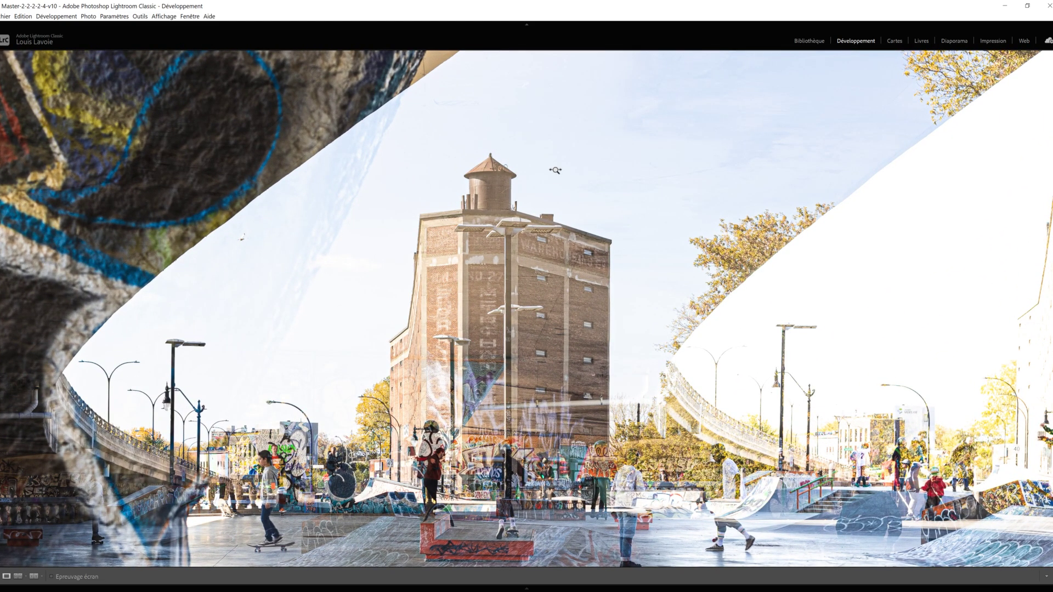
{"action": "left_click_drag", "start_coordinate": [555, 170], "coordinate": [575, 172]}
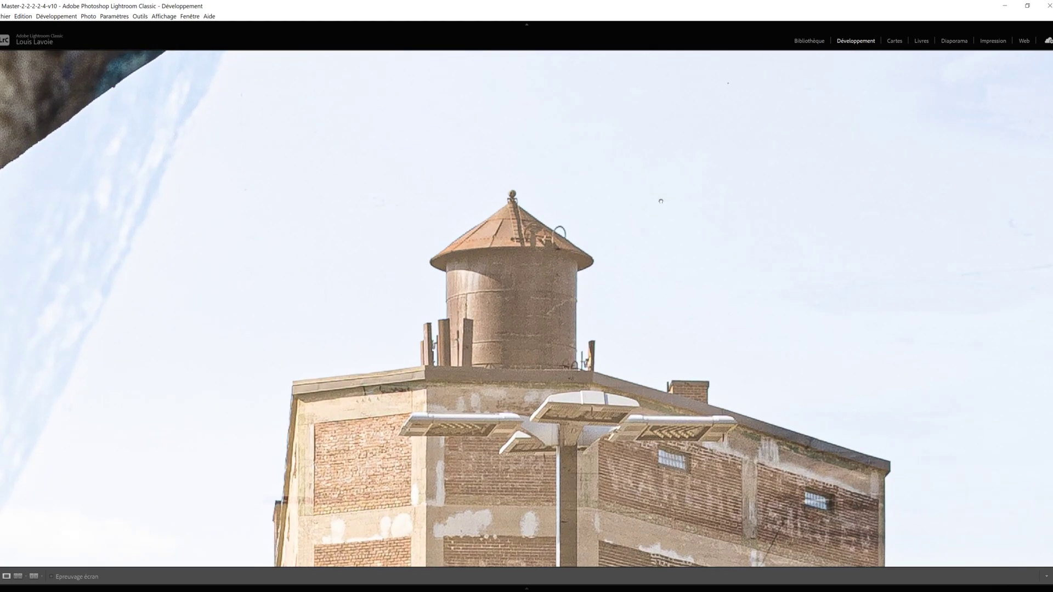
{"action": "left_click", "coordinate": [661, 201]}
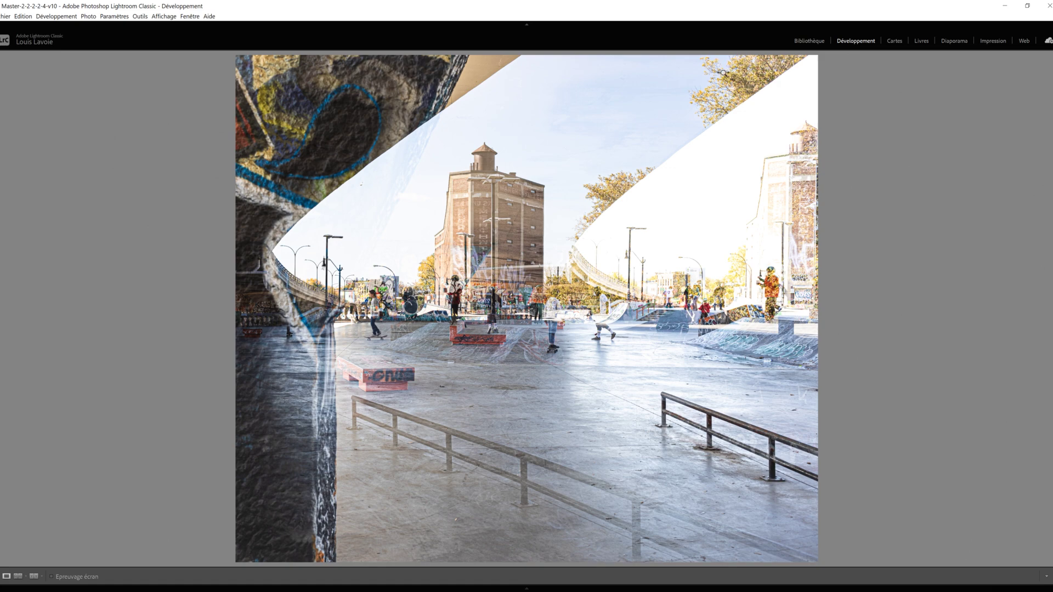
{"action": "left_click", "coordinate": [745, 75]}
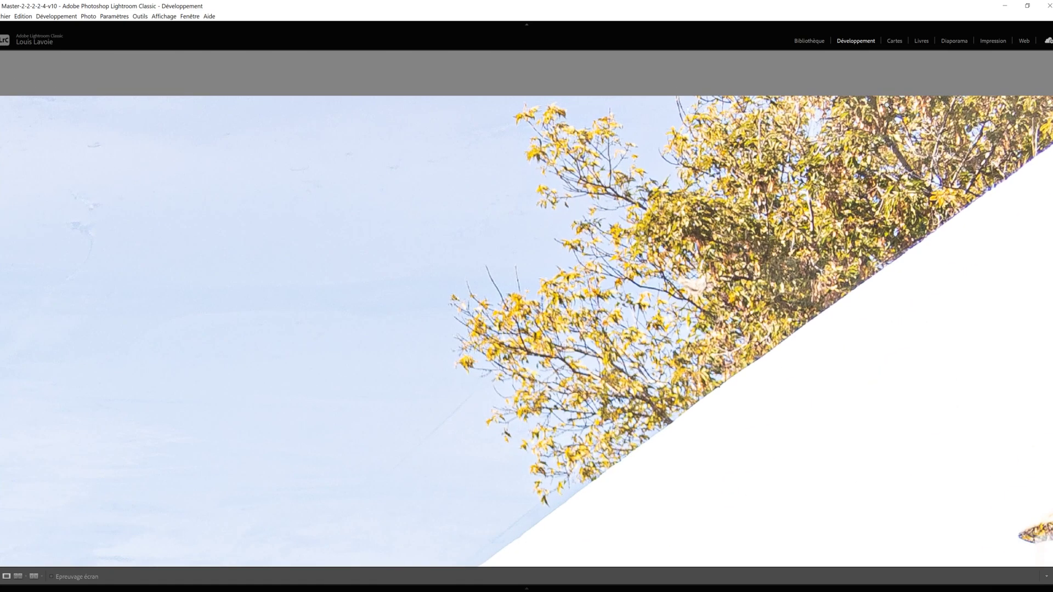
{"action": "left_click", "coordinate": [886, 106]}
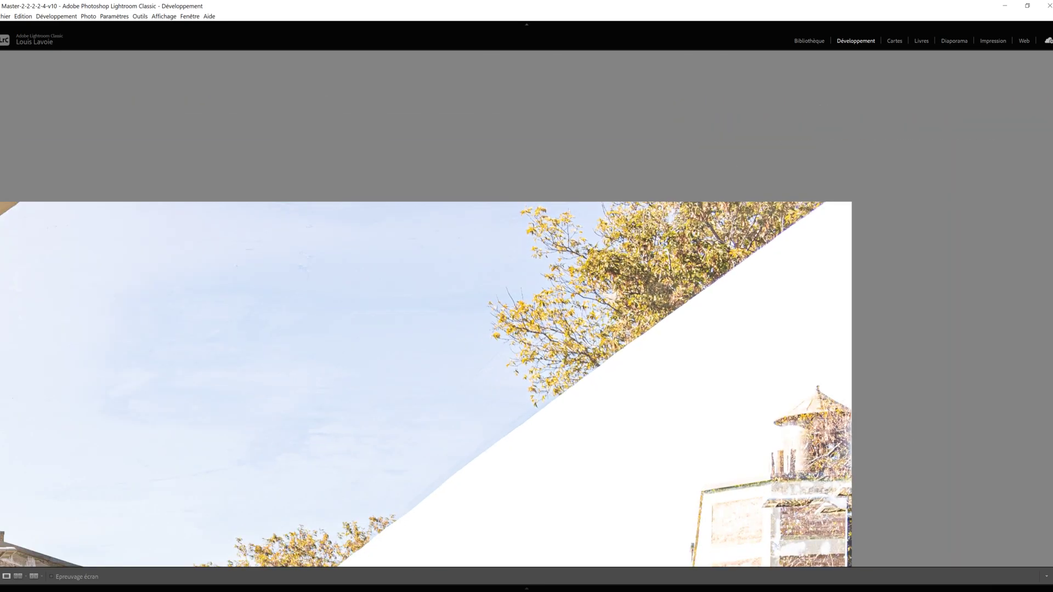
{"action": "left_click", "coordinate": [657, 218]}
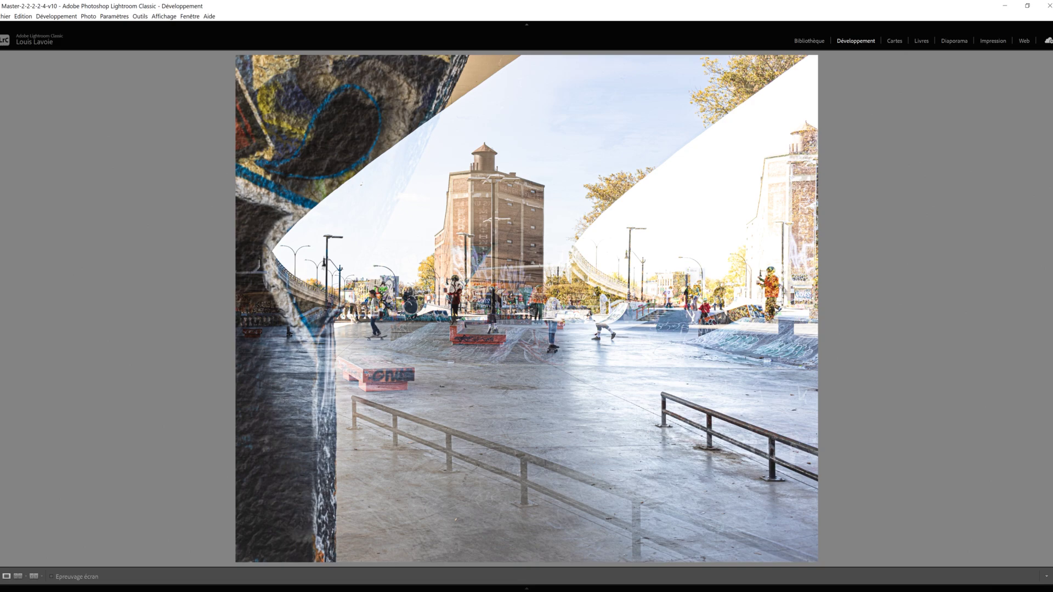
{"action": "left_click", "coordinate": [345, 283]}
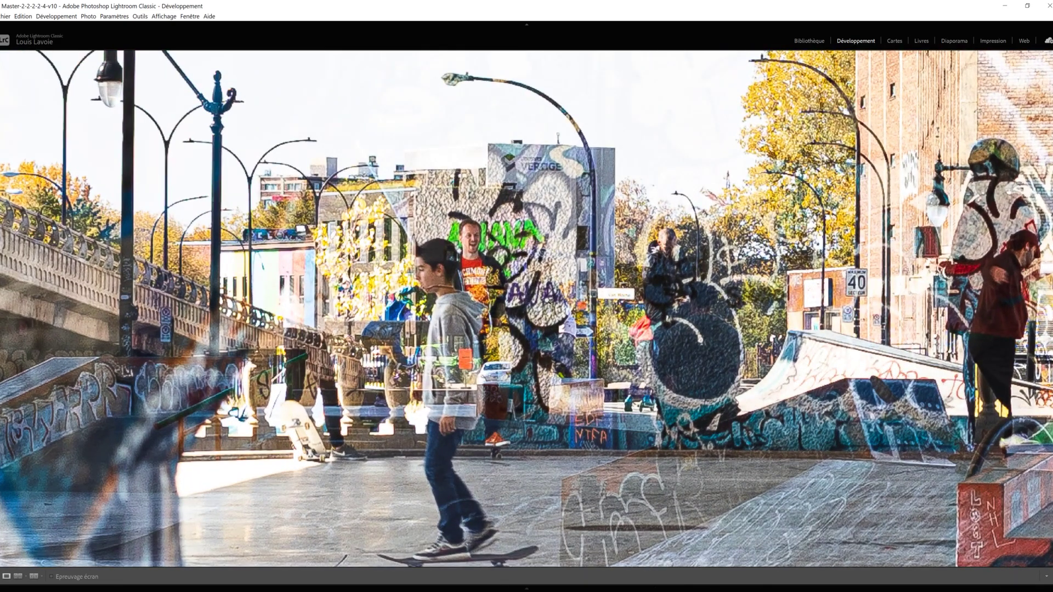
{"action": "left_click", "coordinate": [546, 301]}
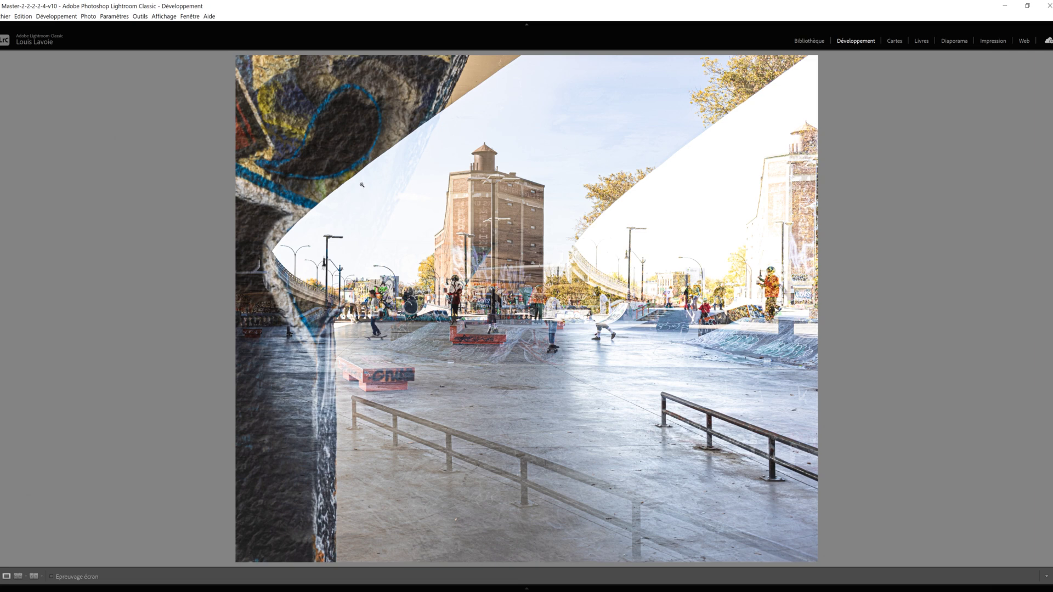
- Examine the bird in the sky, the building's rooftop and the street lamps at high magnification, returning to the full photo each time
{"action": "left_click", "coordinate": [393, 190]}
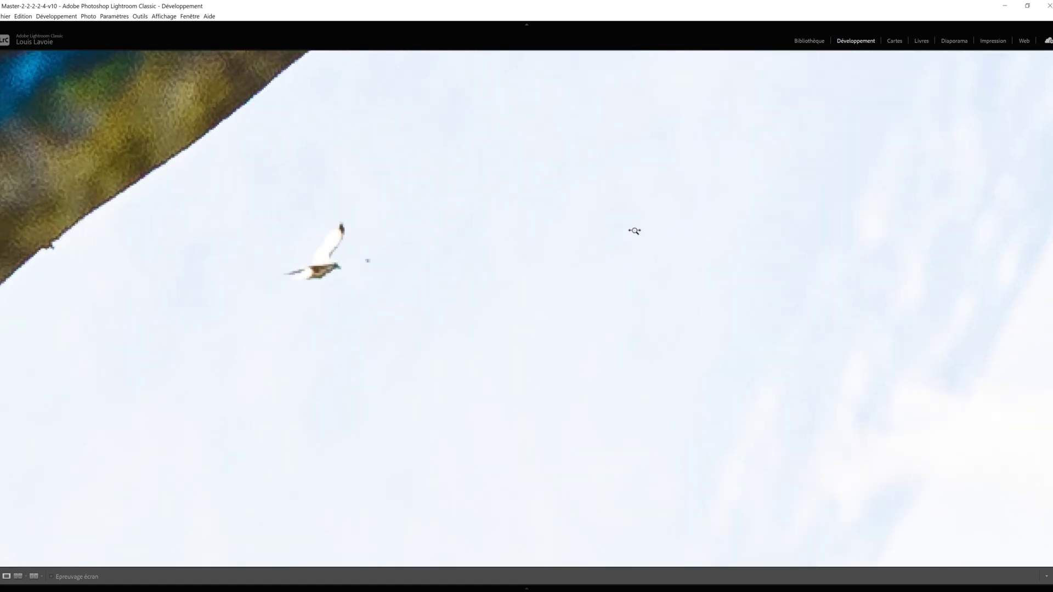
{"action": "left_click", "coordinate": [634, 231]}
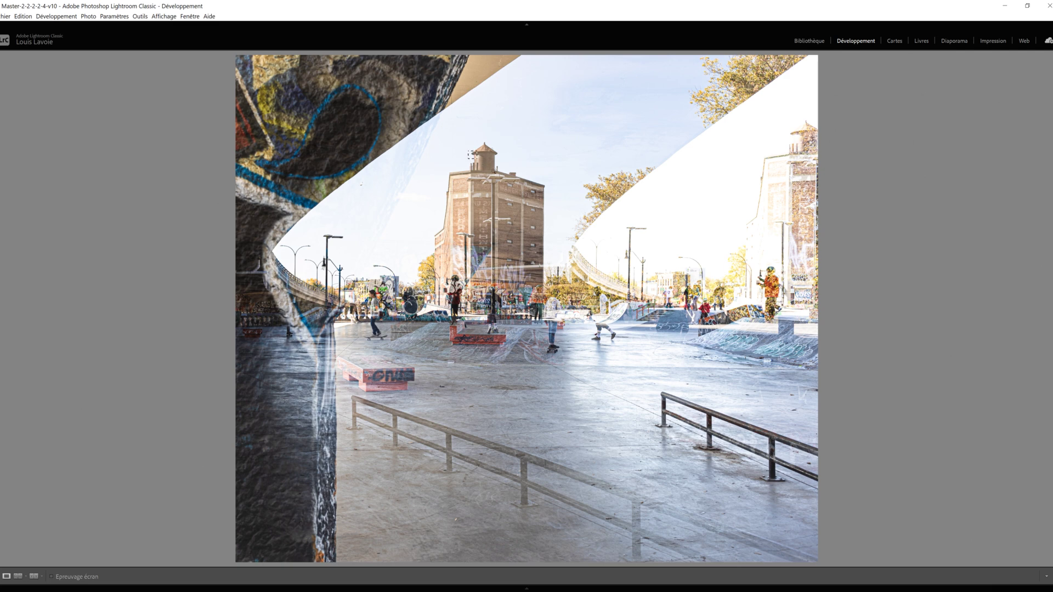
{"action": "left_click_drag", "start_coordinate": [468, 151], "coordinate": [536, 199]}
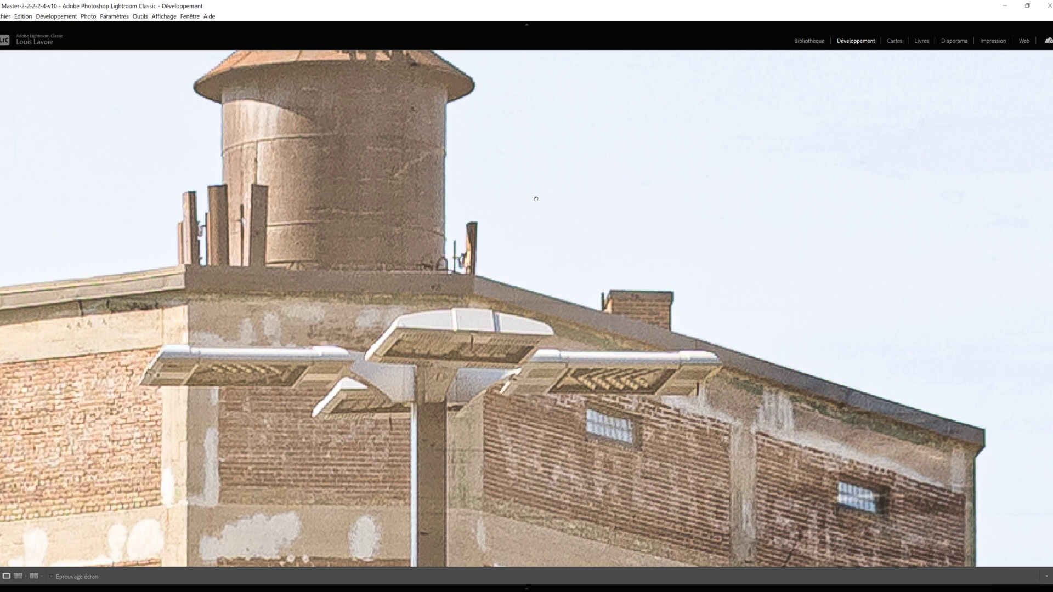
{"action": "left_click", "coordinate": [536, 198]}
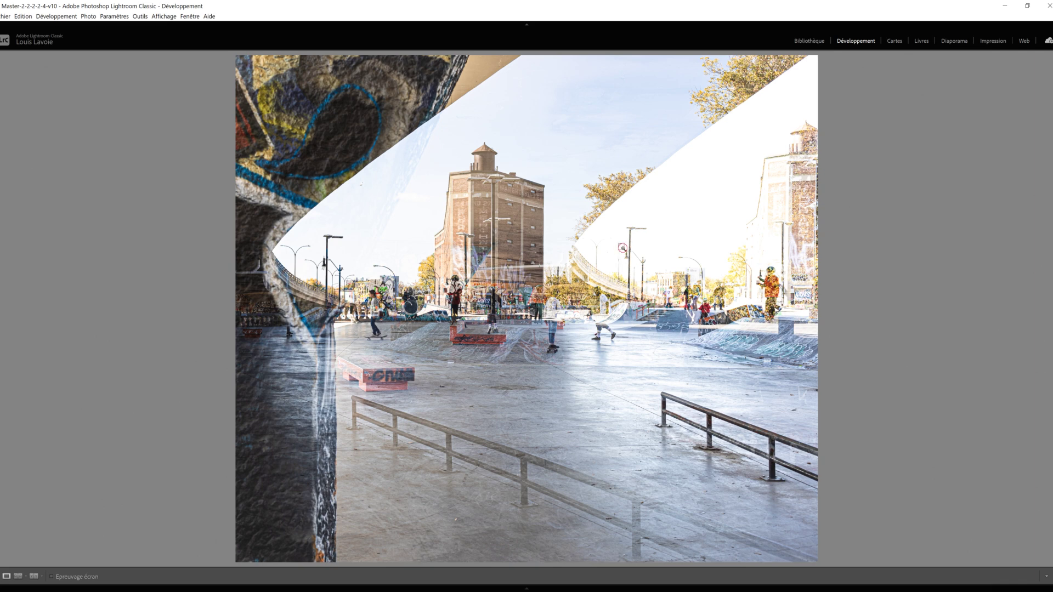
{"action": "left_click_drag", "start_coordinate": [651, 274], "coordinate": [659, 275]}
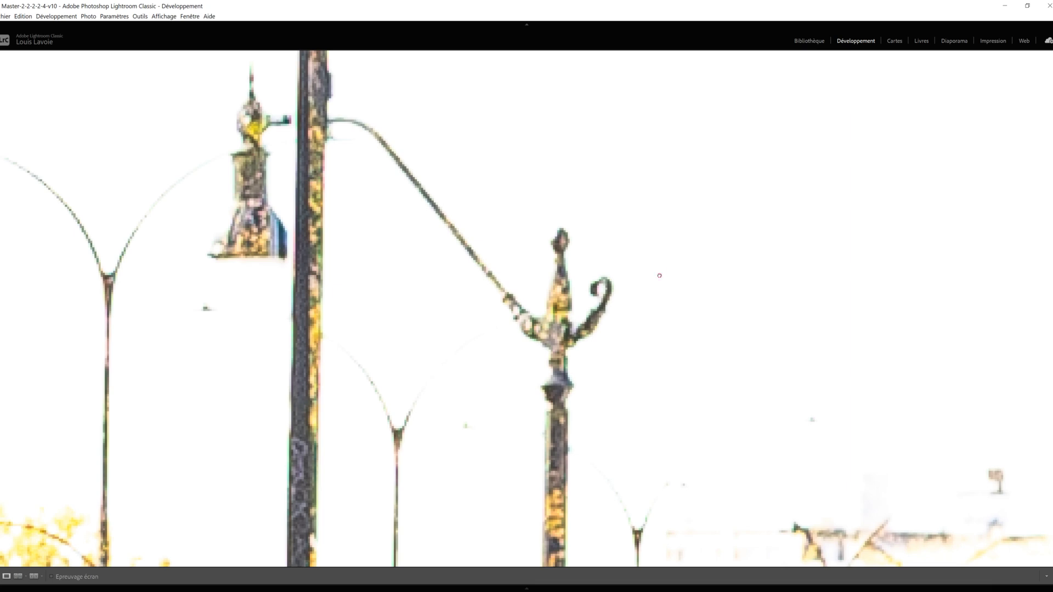
{"action": "left_click", "coordinate": [659, 275]}
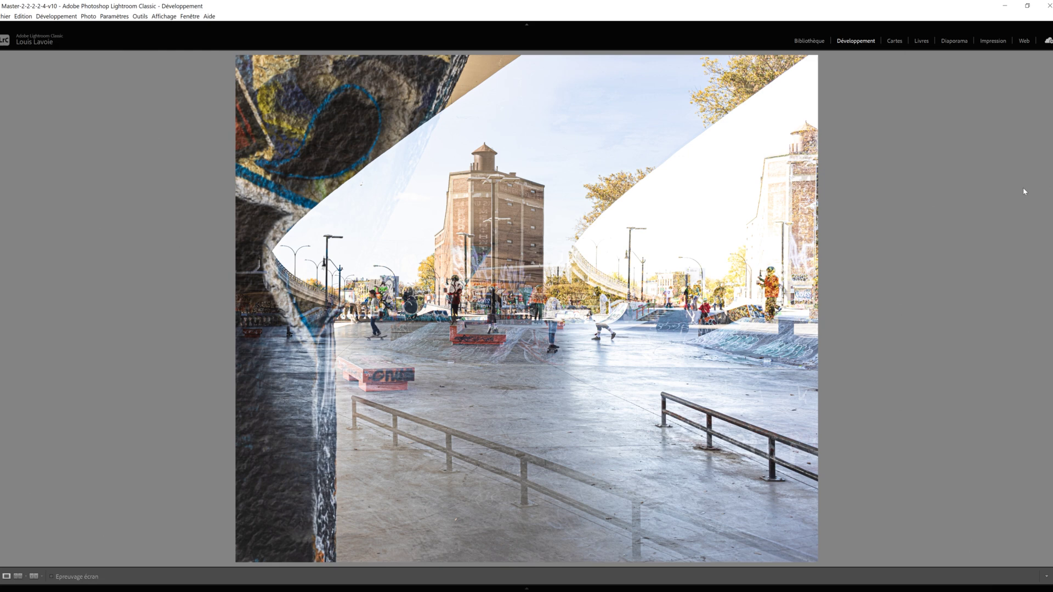
- Restore both side panels and open the Color Grading settings
{"action": "key", "text": "F7"}
{"action": "key", "text": "F8"}
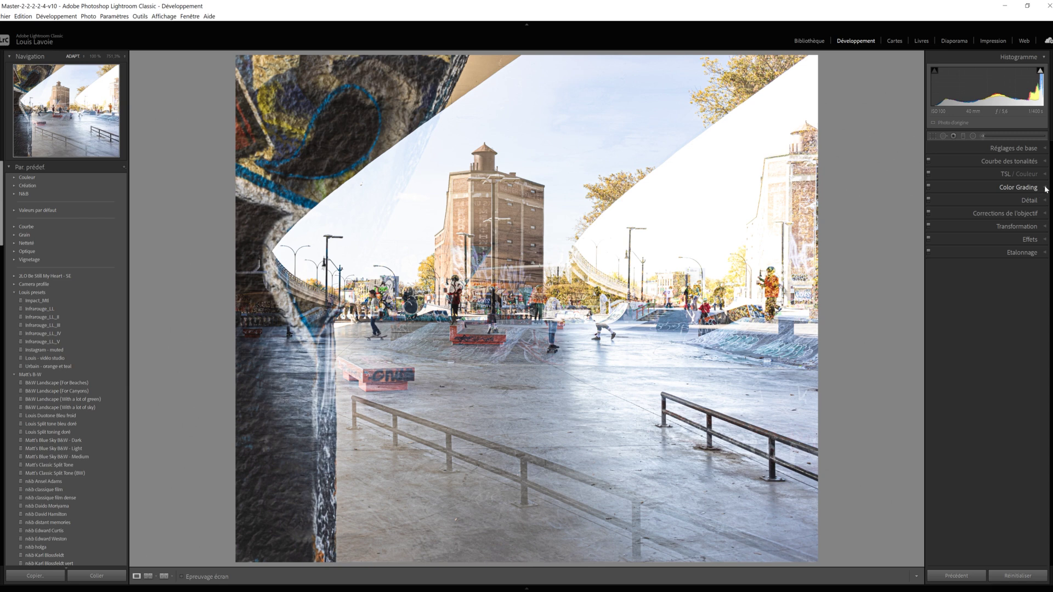
{"action": "left_click", "coordinate": [1045, 189]}
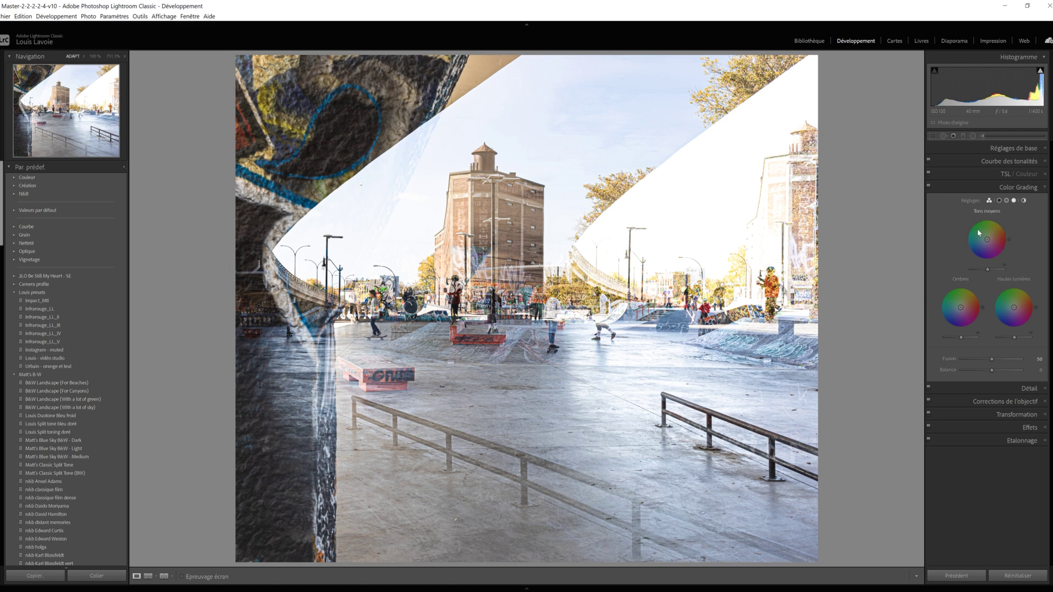
- Review the individual shadow, midtone, highlight and global color wheels and the combined three-wheel view, ending on the shadows wheel
{"action": "left_click", "coordinate": [999, 200]}
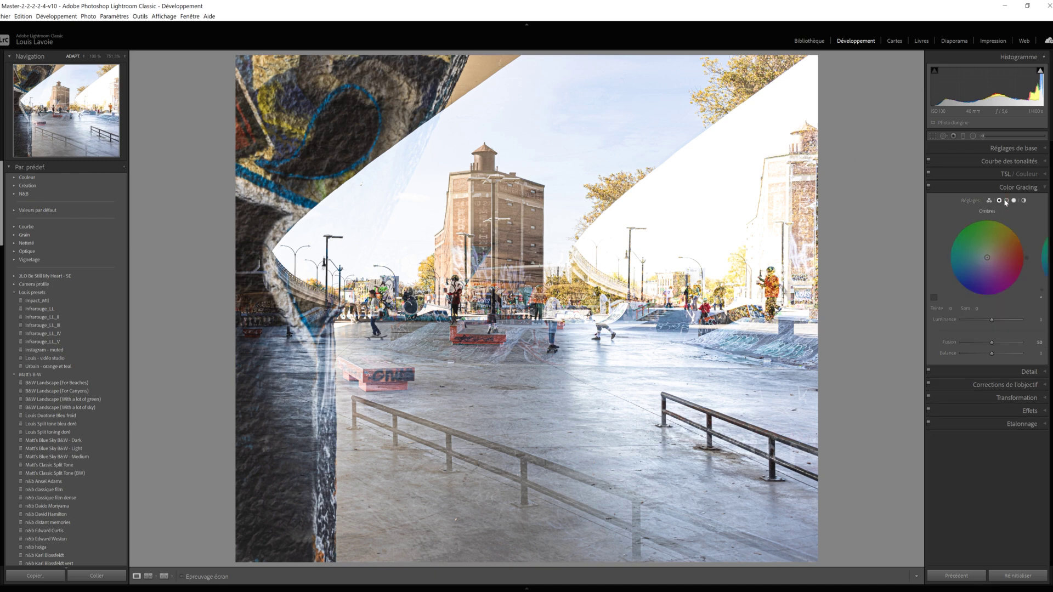
{"action": "left_click", "coordinate": [1006, 201]}
{"action": "left_click", "coordinate": [1013, 201]}
{"action": "left_click", "coordinate": [1023, 201]}
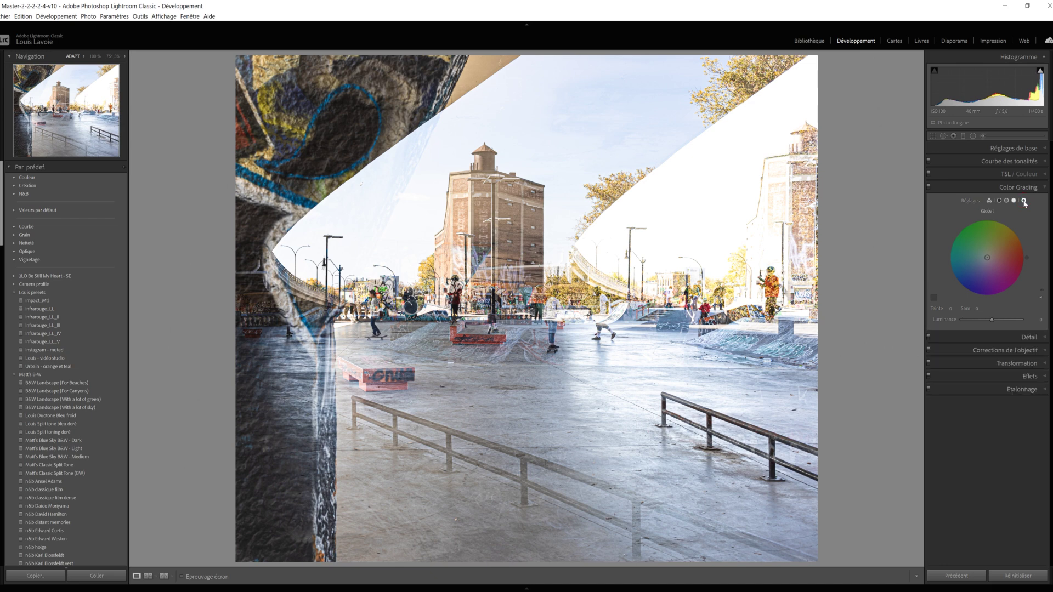
{"action": "left_click", "coordinate": [989, 201]}
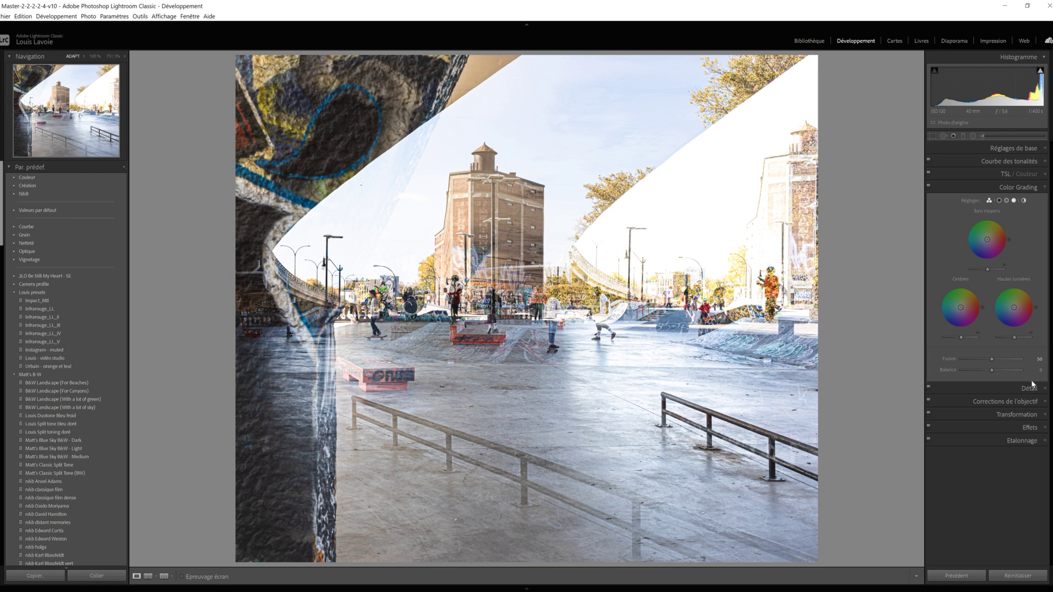
{"action": "left_click", "coordinate": [998, 200]}
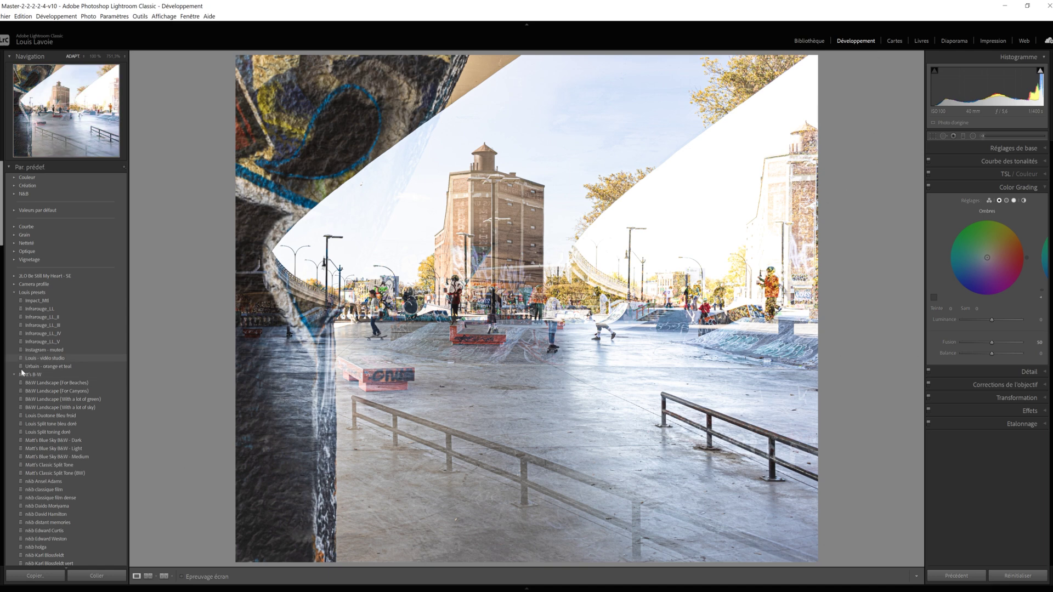
- Show all three Color Grading wheels together and apply the "Urbain - orange et teal" preset to the photo
{"action": "left_click", "coordinate": [49, 367]}
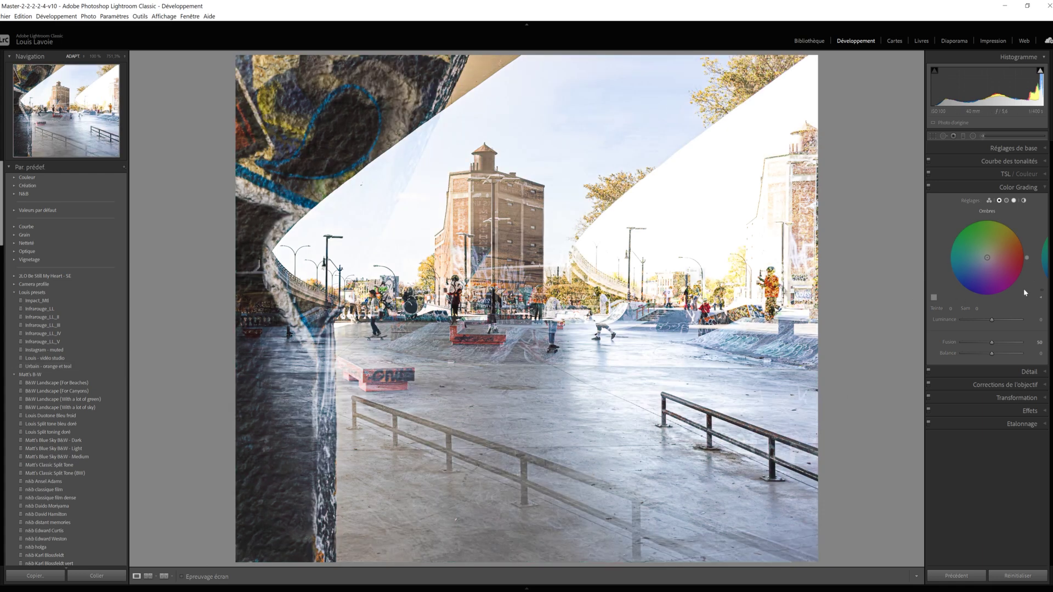
{"action": "left_click", "coordinate": [989, 201]}
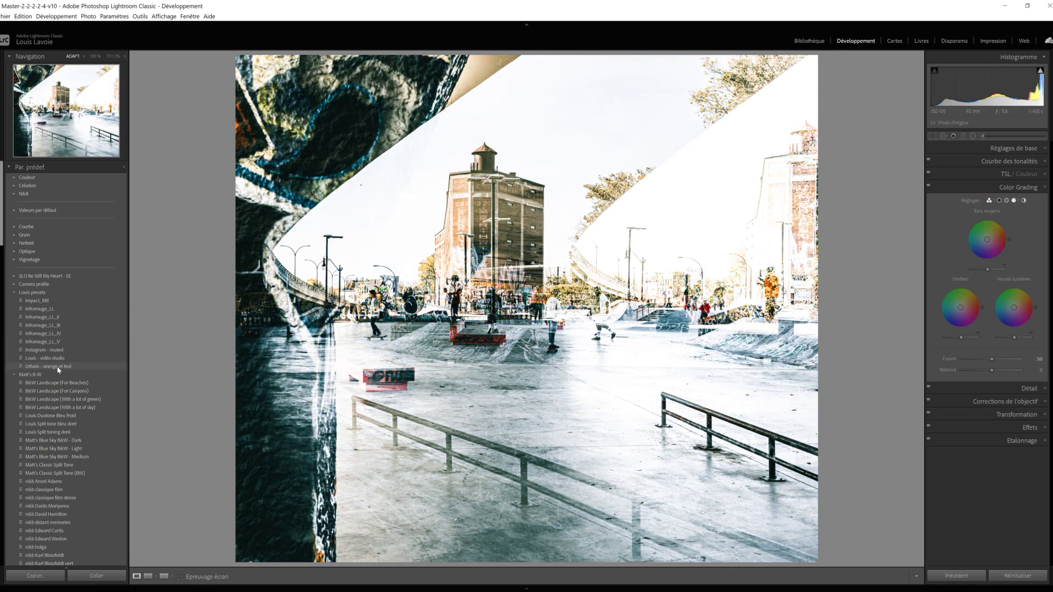
{"action": "left_click", "coordinate": [58, 367]}
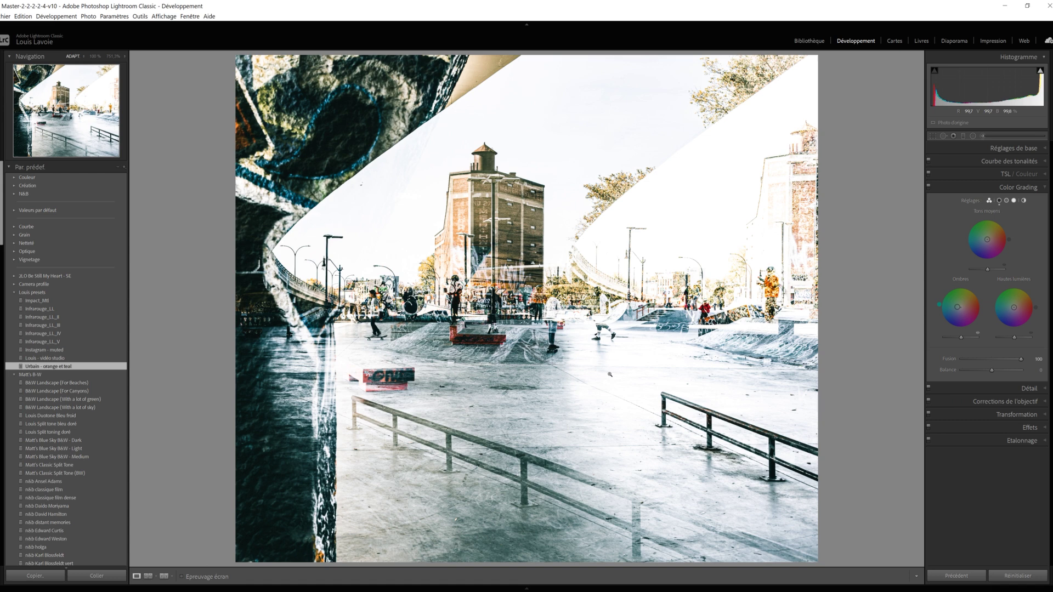
- Undo the applied preset and tint only the shadows blue on their color wheel, with a hue of about 206
{"action": "key", "text": "ctrl+z"}
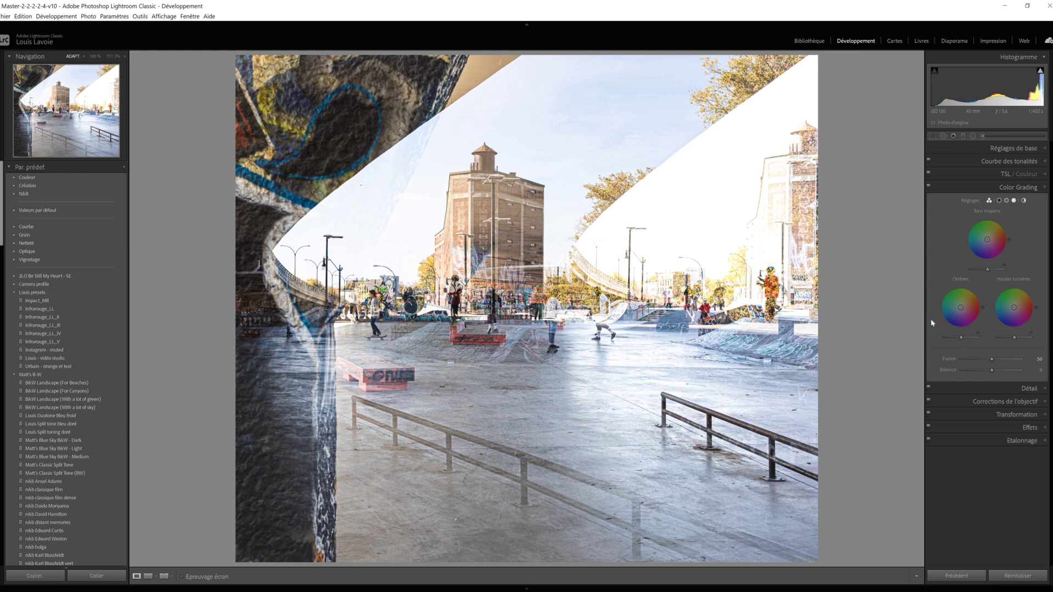
{"action": "left_click", "coordinate": [1000, 201]}
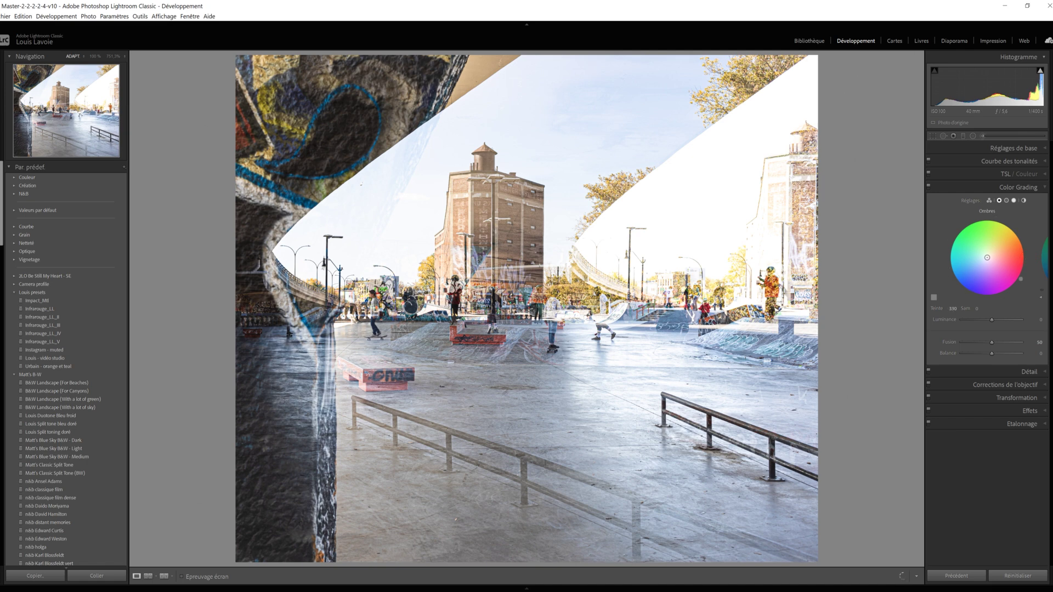
{"action": "left_click_drag", "start_coordinate": [1017, 231], "coordinate": [1025, 251]}
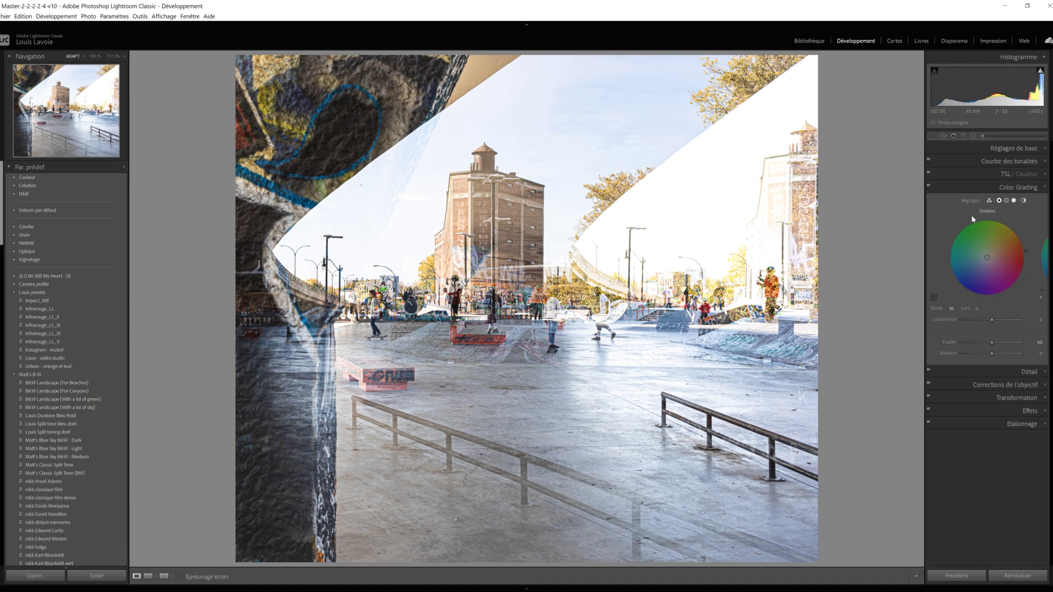
{"action": "left_click_drag", "start_coordinate": [971, 215], "coordinate": [984, 264]}
{"action": "left_click_drag", "start_coordinate": [961, 291], "coordinate": [994, 272]}
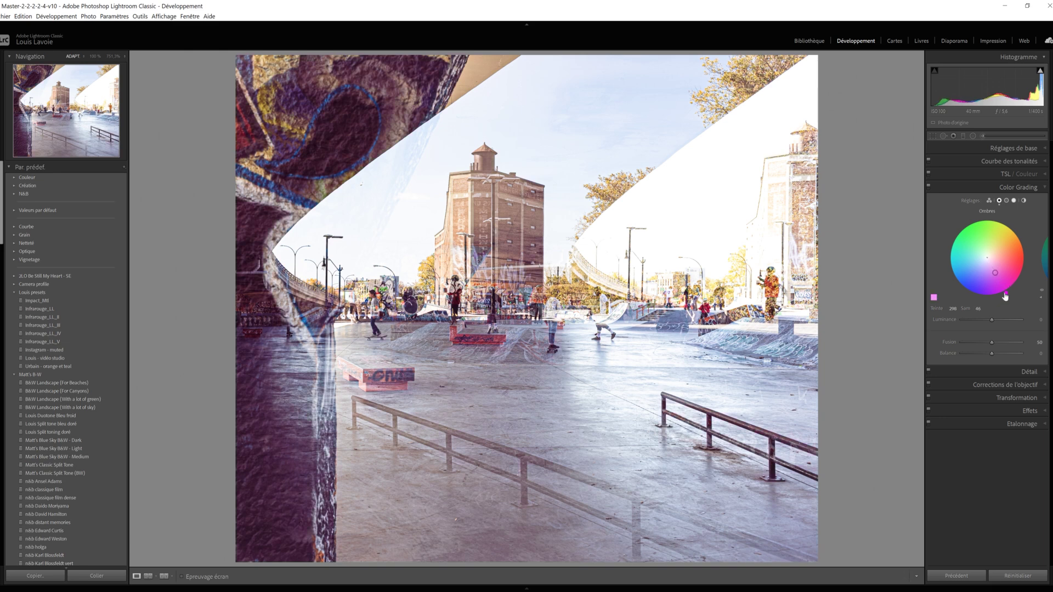
{"action": "mouse_move", "coordinate": [1004, 294]}
{"action": "left_mouse_down"}
{"action": "mouse_move", "coordinate": [977, 296]}
{"action": "mouse_move", "coordinate": [957, 283]}
{"action": "mouse_move", "coordinate": [985, 297]}
{"action": "mouse_move", "coordinate": [951, 276]}
{"action": "left_mouse_up"}
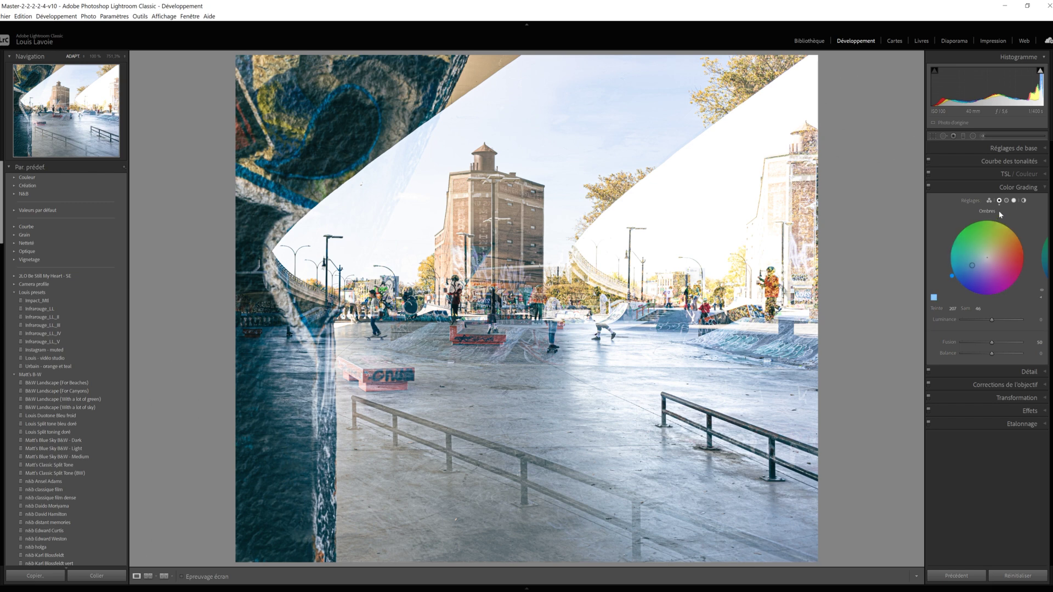
{"action": "mouse_move", "coordinate": [971, 265]}
{"action": "left_mouse_down"}
{"action": "mouse_move", "coordinate": [988, 263]}
{"action": "mouse_move", "coordinate": [964, 268]}
{"action": "left_mouse_up"}
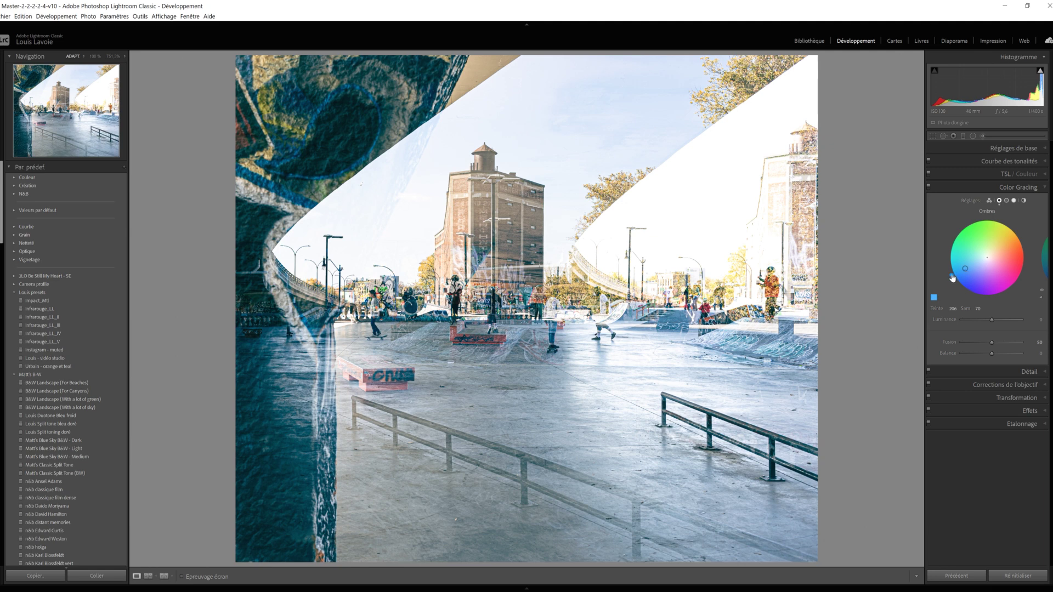
- Tint the highlights magenta on their color wheel, change the tint to green at hue 144 and adjust its saturation
{"action": "left_click", "coordinate": [1006, 201]}
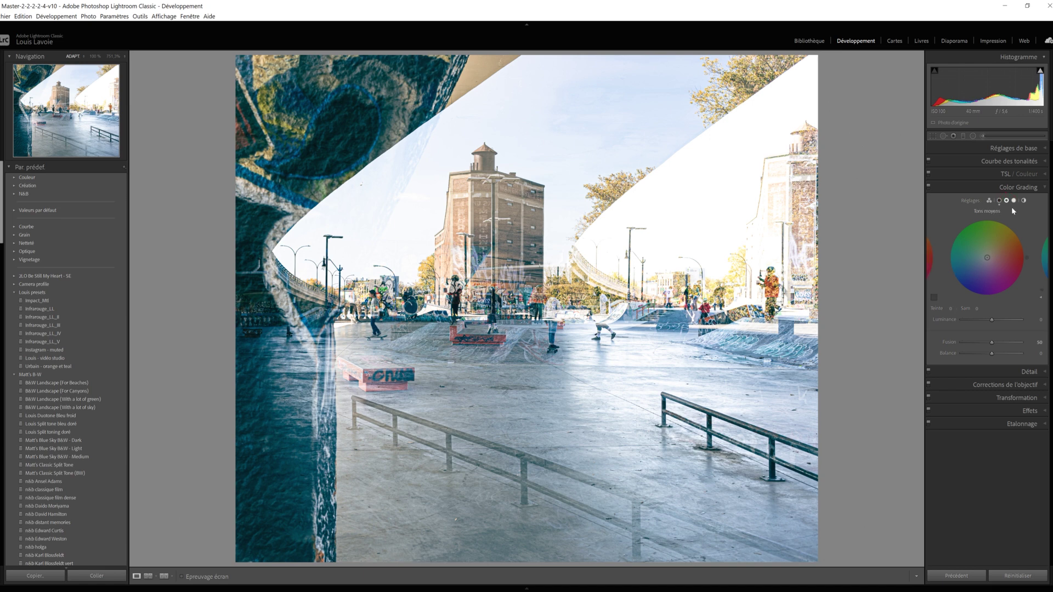
{"action": "left_click", "coordinate": [1014, 201]}
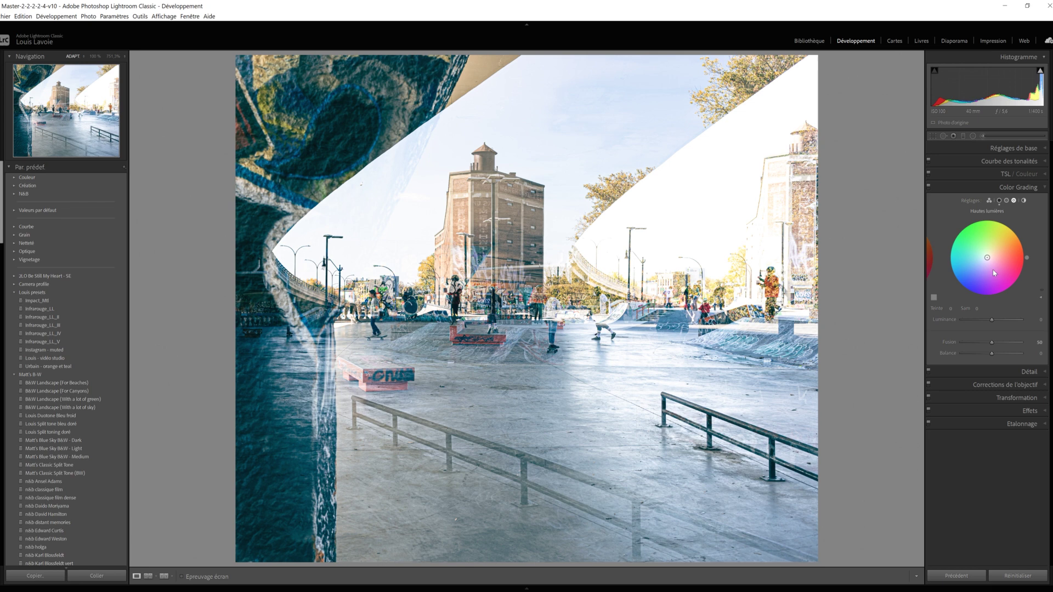
{"action": "left_click_drag", "start_coordinate": [987, 261], "coordinate": [990, 267]}
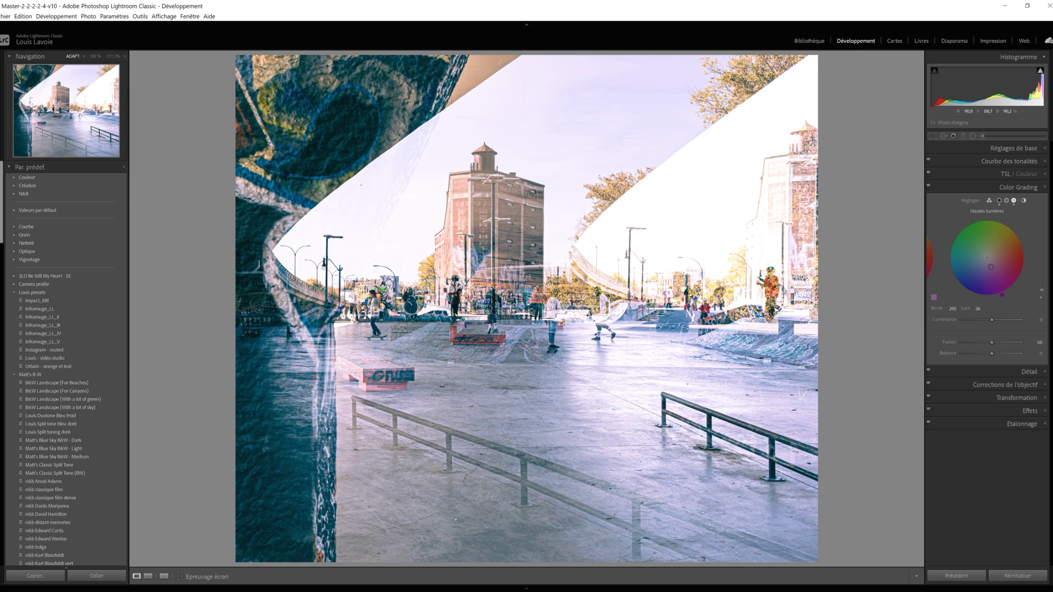
{"action": "left_click_drag", "start_coordinate": [1002, 294], "coordinate": [955, 234]}
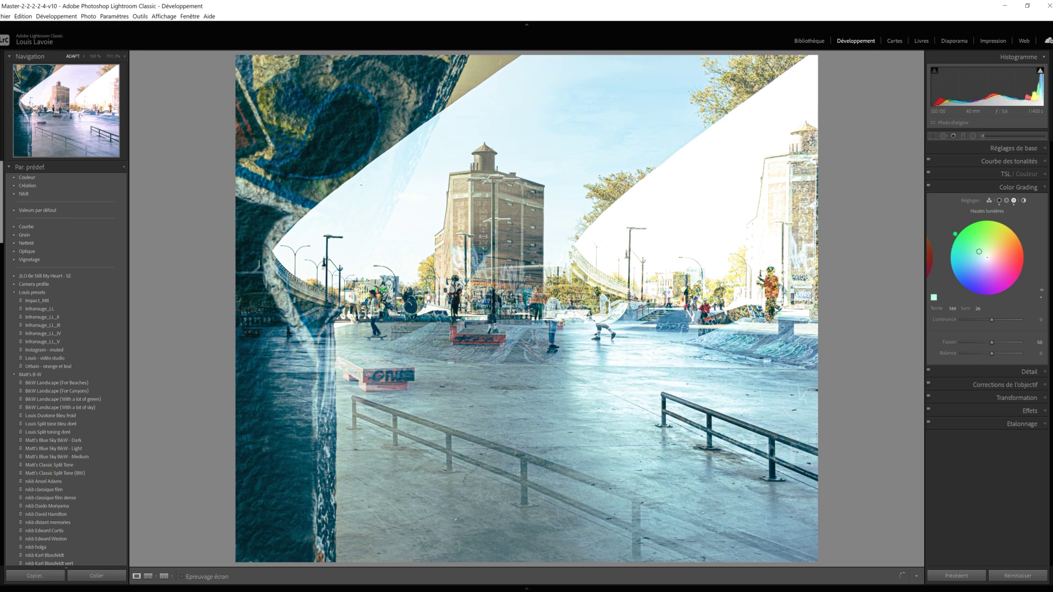
{"action": "left_click_drag", "start_coordinate": [978, 252], "coordinate": [970, 245]}
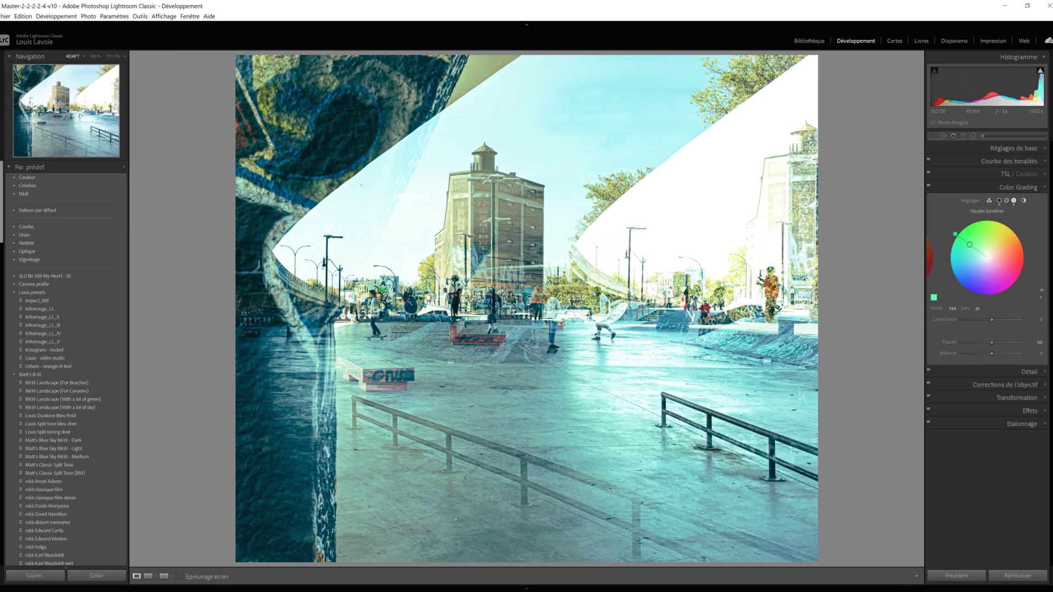
{"action": "left_click_drag", "start_coordinate": [969, 244], "coordinate": [973, 248]}
- Tint the midtones pink on their color wheel, then shift the tint to yellow-green with hue 74 and saturation 47
{"action": "left_click", "coordinate": [1007, 201]}
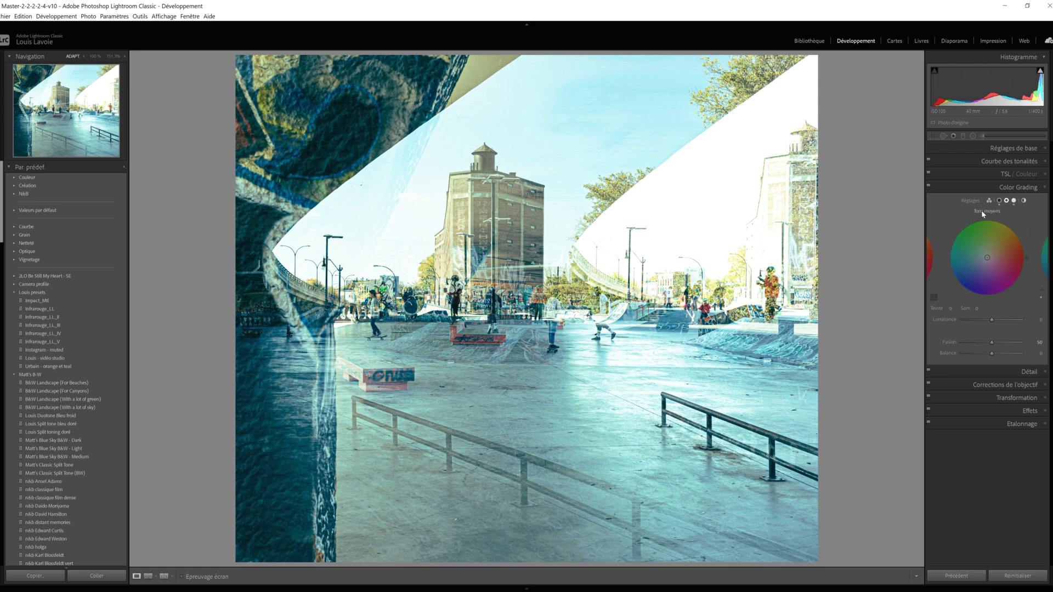
{"action": "left_click_drag", "start_coordinate": [987, 257], "coordinate": [1019, 280]}
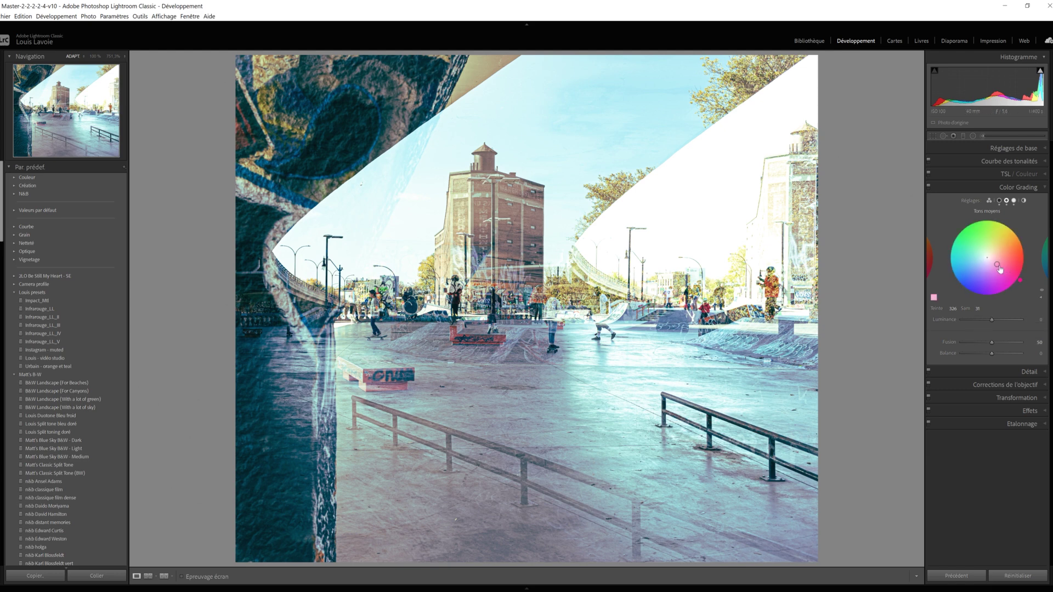
{"action": "left_click_drag", "start_coordinate": [996, 265], "coordinate": [1003, 269]}
{"action": "left_click_drag", "start_coordinate": [1020, 280], "coordinate": [999, 221]}
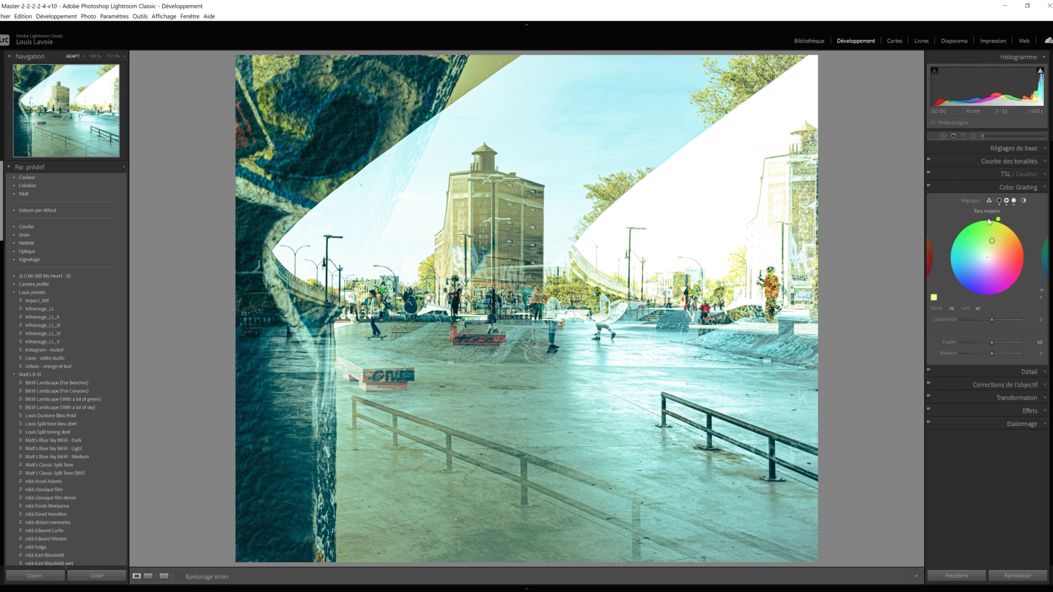
- Show all three Color Grading wheels together and reset all their adjustments to the defaults
{"action": "left_click", "coordinate": [989, 200]}
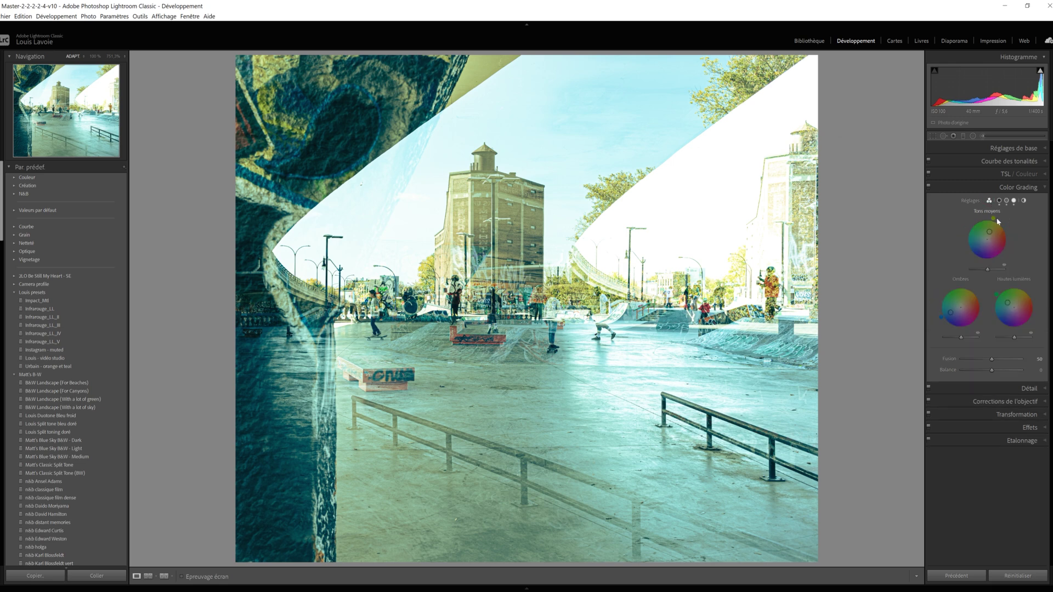
{"action": "double_click", "coordinate": [972, 202]}
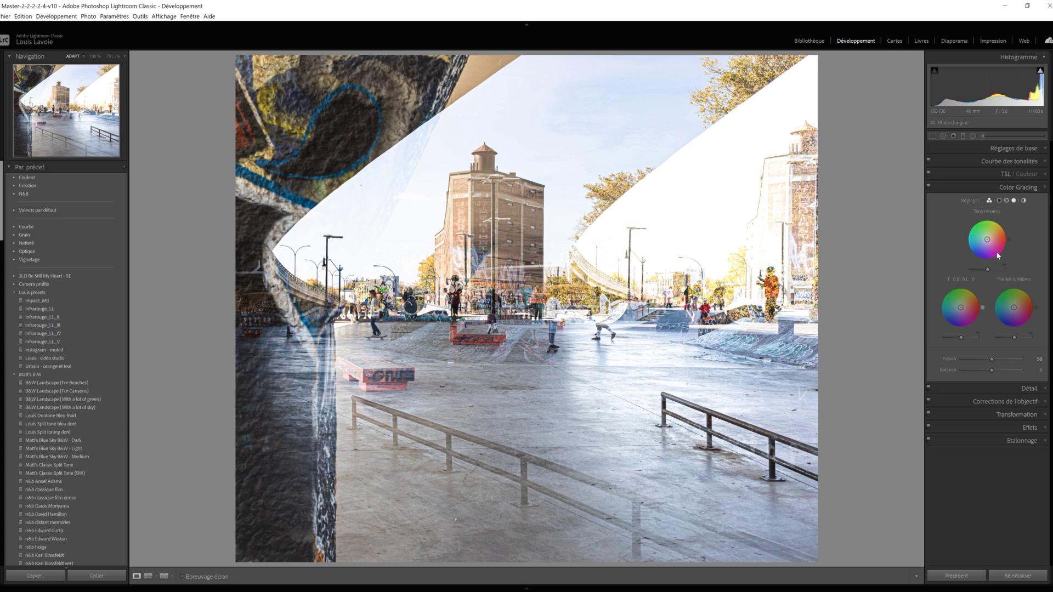
- Hide the left side panel and compare the basic tone controls for shadows and blacks with the Color Grading shadows wheel
{"action": "key", "text": "F7"}
{"action": "left_click", "coordinate": [998, 201]}
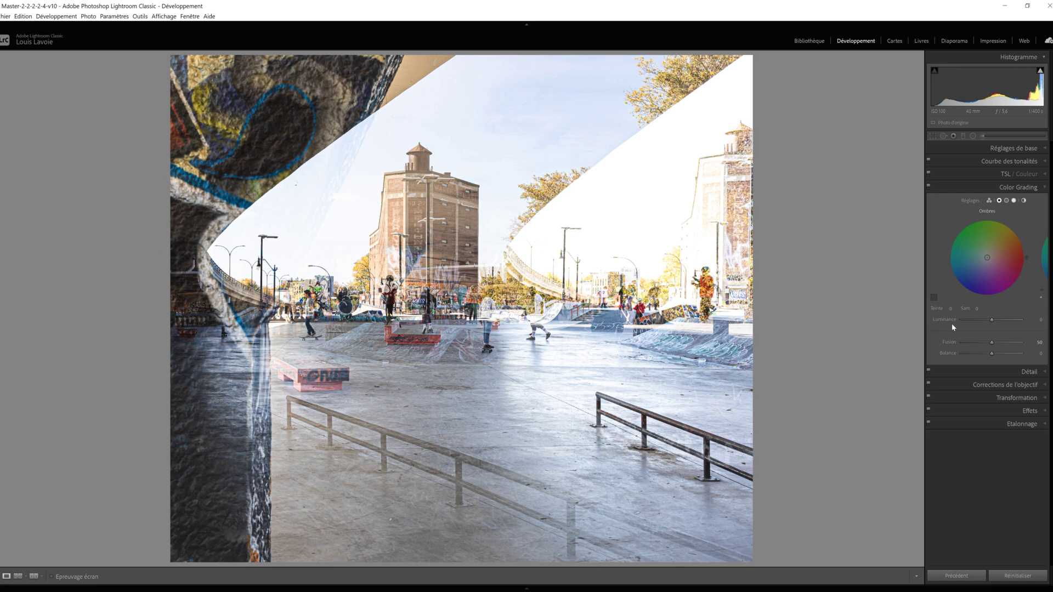
{"action": "left_click", "coordinate": [1046, 148]}
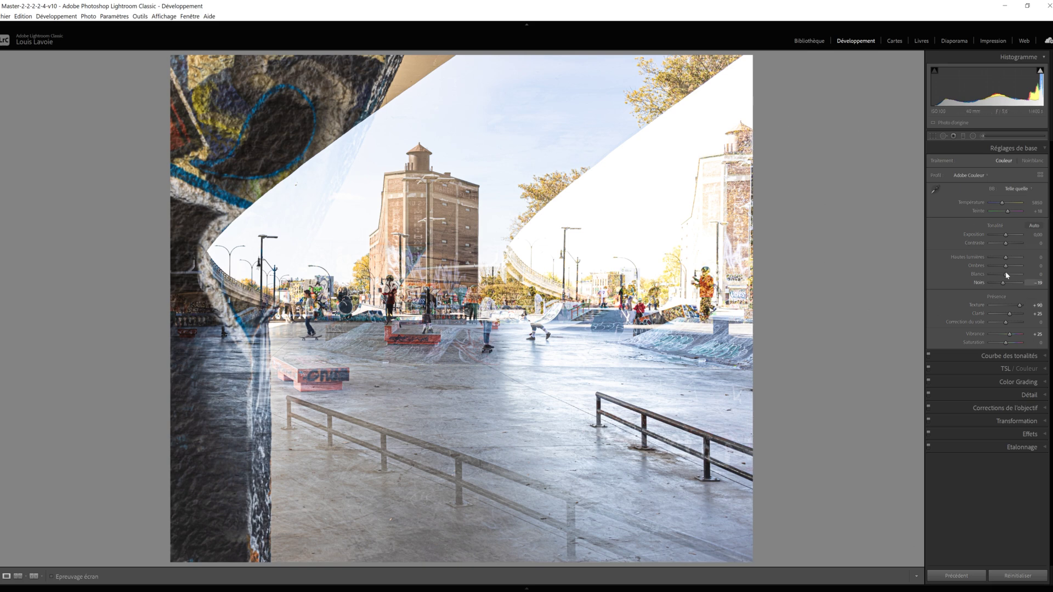
{"action": "mouse_move", "coordinate": [1005, 265]}
{"action": "left_mouse_down"}
{"action": "mouse_move", "coordinate": [1015, 267]}
{"action": "mouse_move", "coordinate": [991, 266]}
{"action": "mouse_move", "coordinate": [1019, 272]}
{"action": "mouse_move", "coordinate": [1004, 272]}
{"action": "left_mouse_up"}
{"action": "left_click", "coordinate": [1041, 382]}
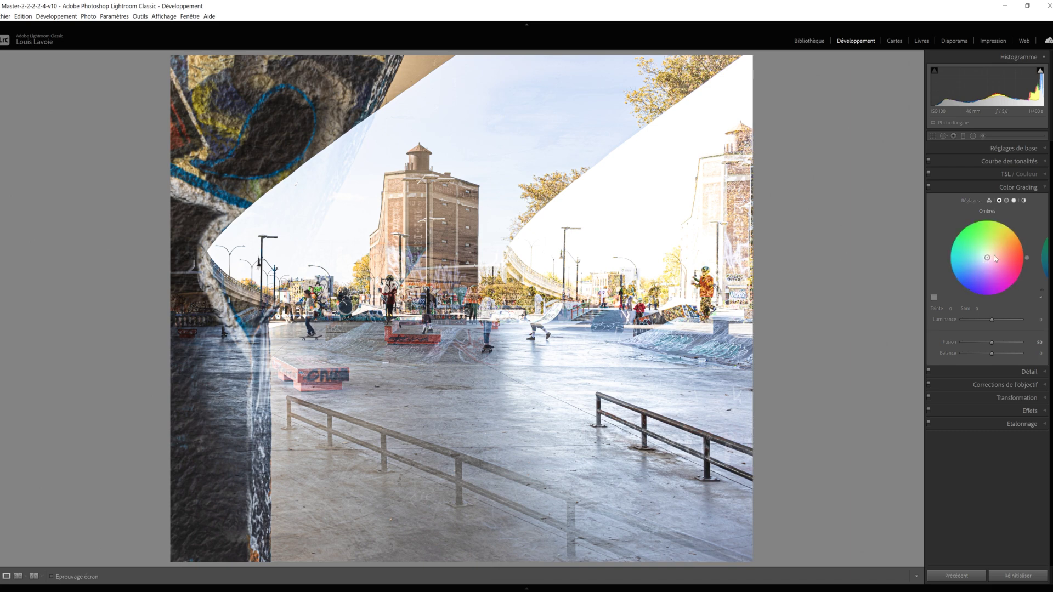
- Tint the shadows deep blue on their color wheel and set their luminance to -37
{"action": "mouse_move", "coordinate": [992, 323]}
{"action": "left_mouse_down"}
{"action": "mouse_move", "coordinate": [971, 321]}
{"action": "mouse_move", "coordinate": [1010, 323]}
{"action": "mouse_move", "coordinate": [969, 319]}
{"action": "mouse_move", "coordinate": [1012, 320]}
{"action": "mouse_move", "coordinate": [981, 325]}
{"action": "left_mouse_up"}
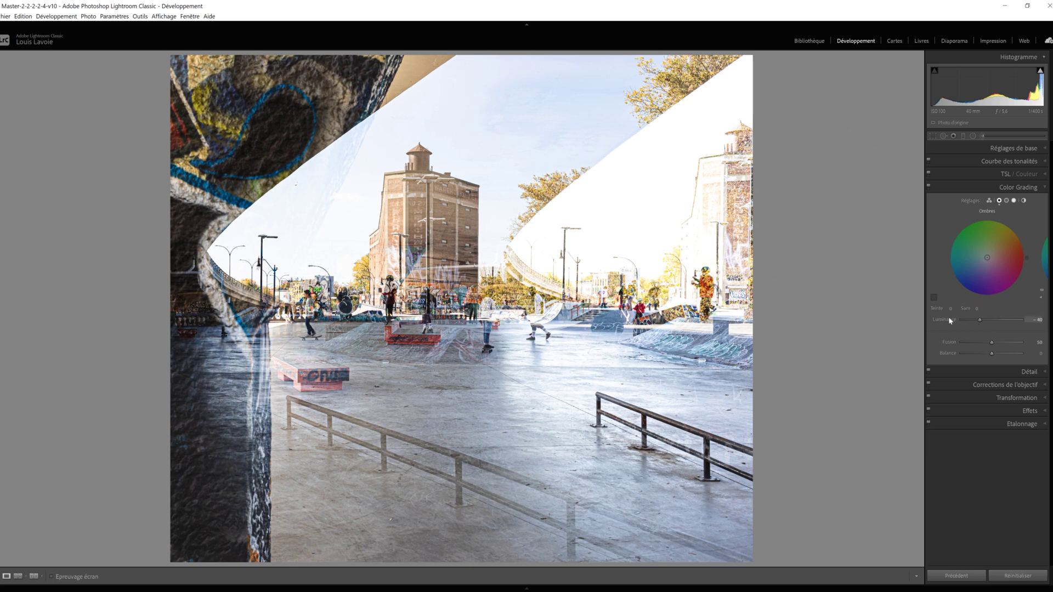
{"action": "left_click_drag", "start_coordinate": [980, 323], "coordinate": [982, 323]}
{"action": "left_click_drag", "start_coordinate": [987, 257], "coordinate": [968, 273]}
{"action": "left_click_drag", "start_coordinate": [981, 320], "coordinate": [979, 321]}
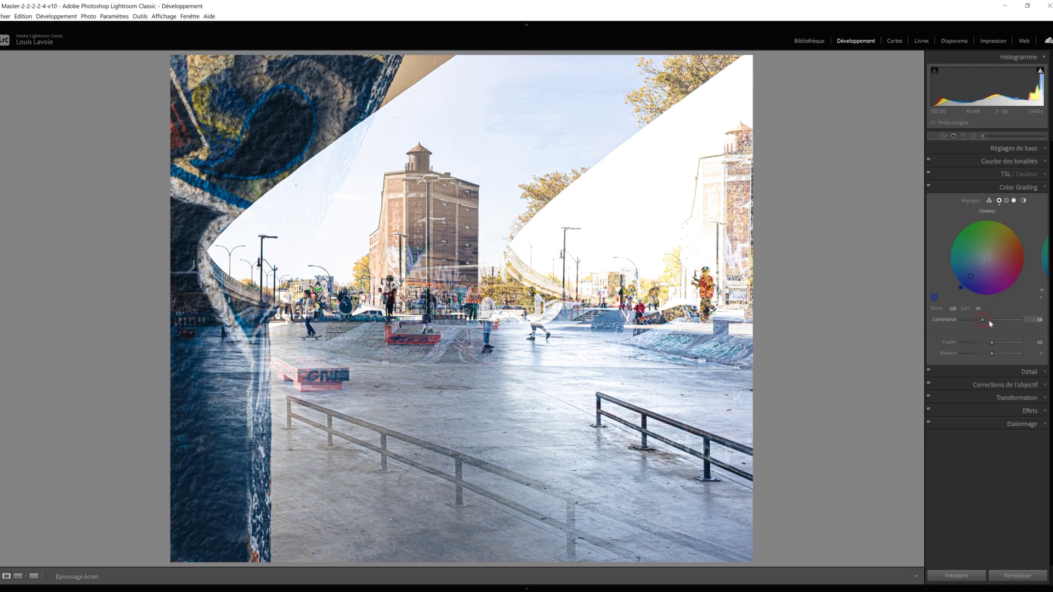
{"action": "left_click_drag", "start_coordinate": [986, 324], "coordinate": [981, 324]}
- Try the color grading's Fusion setting up to 100, return it to 50, and try different Balance values
{"action": "left_click_drag", "start_coordinate": [965, 343], "coordinate": [1026, 349]}
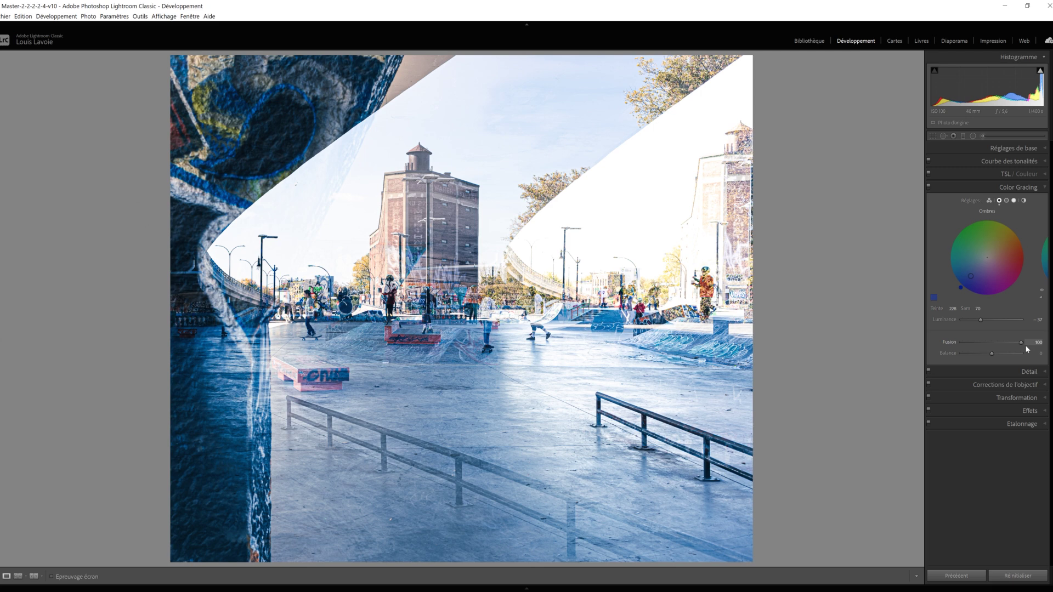
{"action": "mouse_move", "coordinate": [1005, 349]}
{"action": "left_mouse_down"}
{"action": "mouse_move", "coordinate": [948, 346]}
{"action": "mouse_move", "coordinate": [1022, 345]}
{"action": "left_mouse_up"}
{"action": "left_click_drag", "start_coordinate": [1023, 345], "coordinate": [996, 346]}
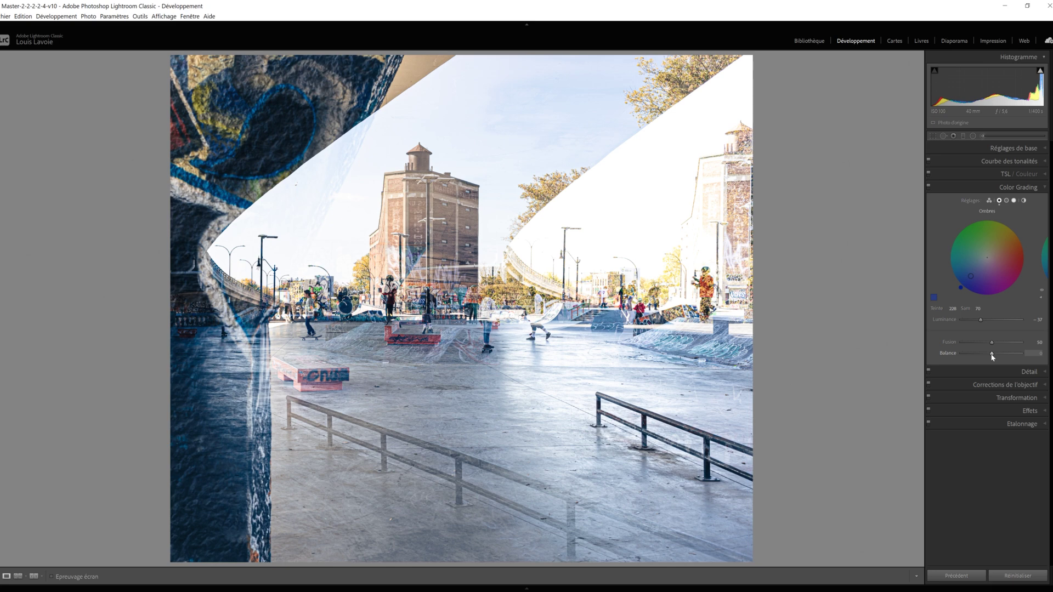
{"action": "mouse_move", "coordinate": [978, 354]}
{"action": "left_mouse_down"}
{"action": "mouse_move", "coordinate": [965, 357]}
{"action": "mouse_move", "coordinate": [1015, 357]}
{"action": "mouse_move", "coordinate": [969, 358]}
{"action": "mouse_move", "coordinate": [996, 360]}
{"action": "left_mouse_up"}
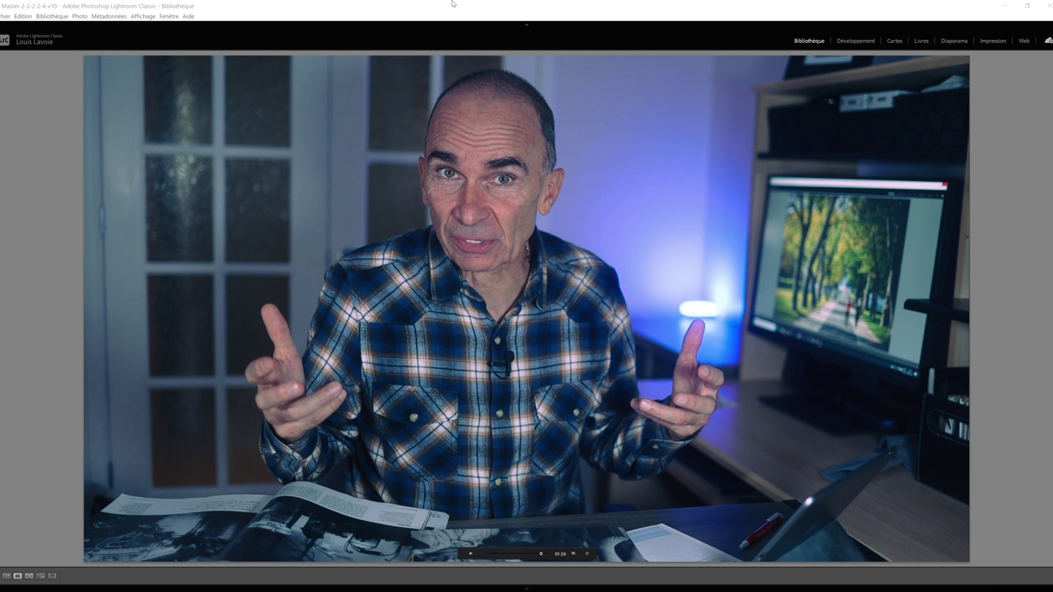
- Play the video clip in the Library and pause it after a few seconds
{"action": "left_click", "coordinate": [470, 555]}
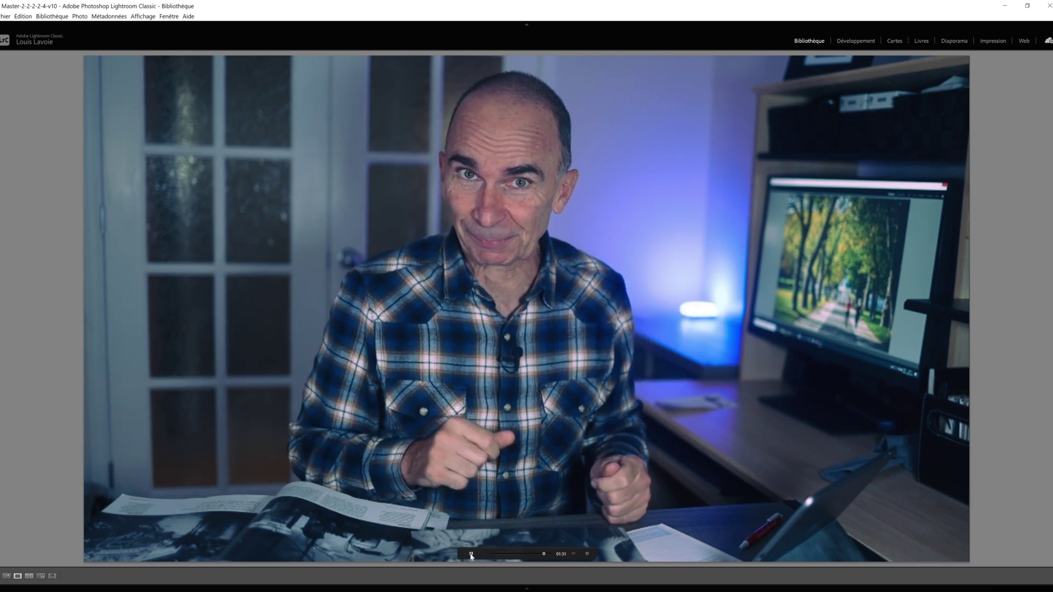
{"action": "left_click", "coordinate": [470, 555]}
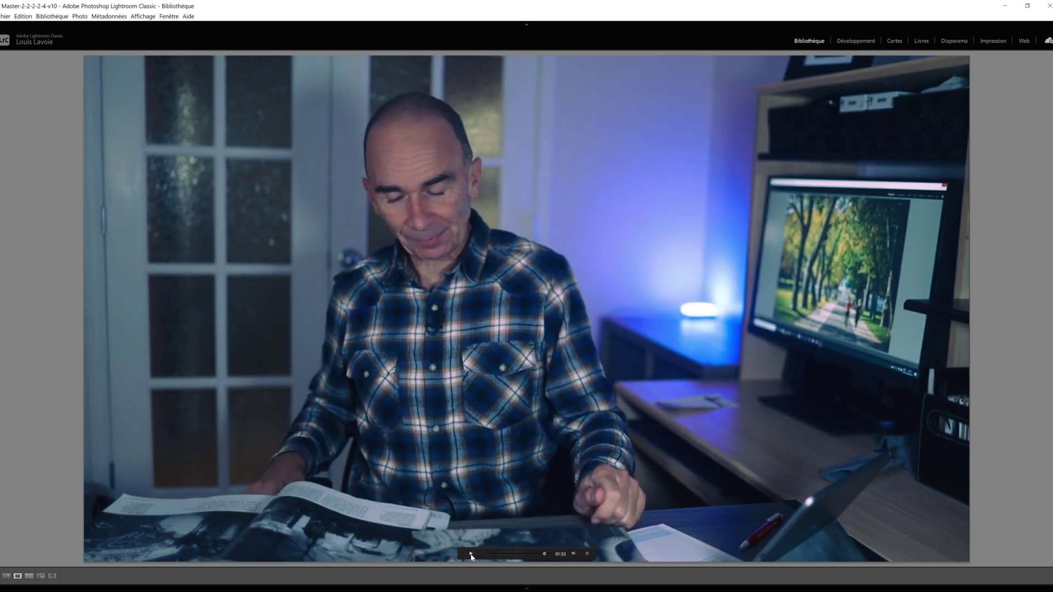